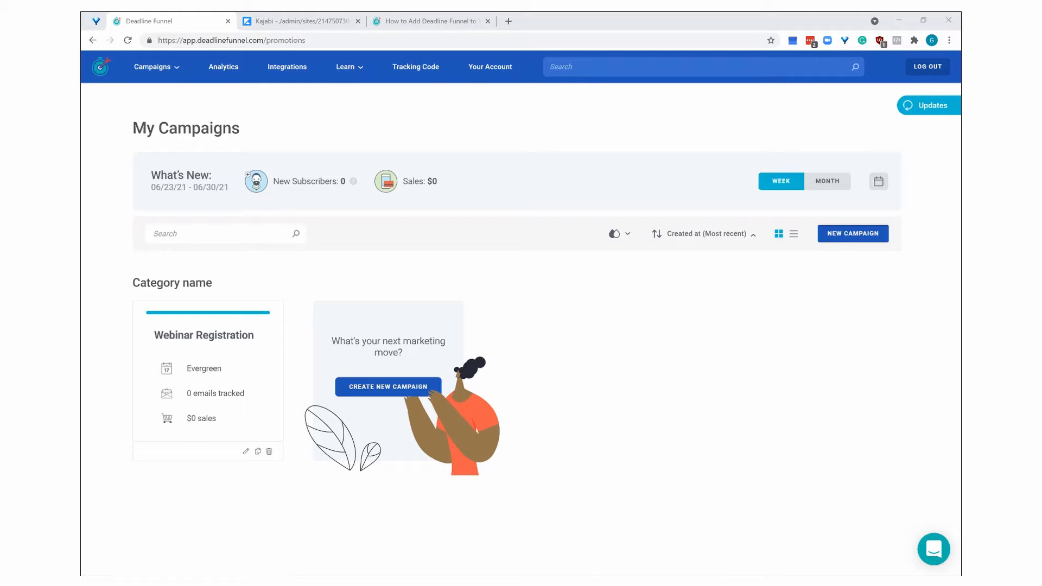
left_click(421, 22)
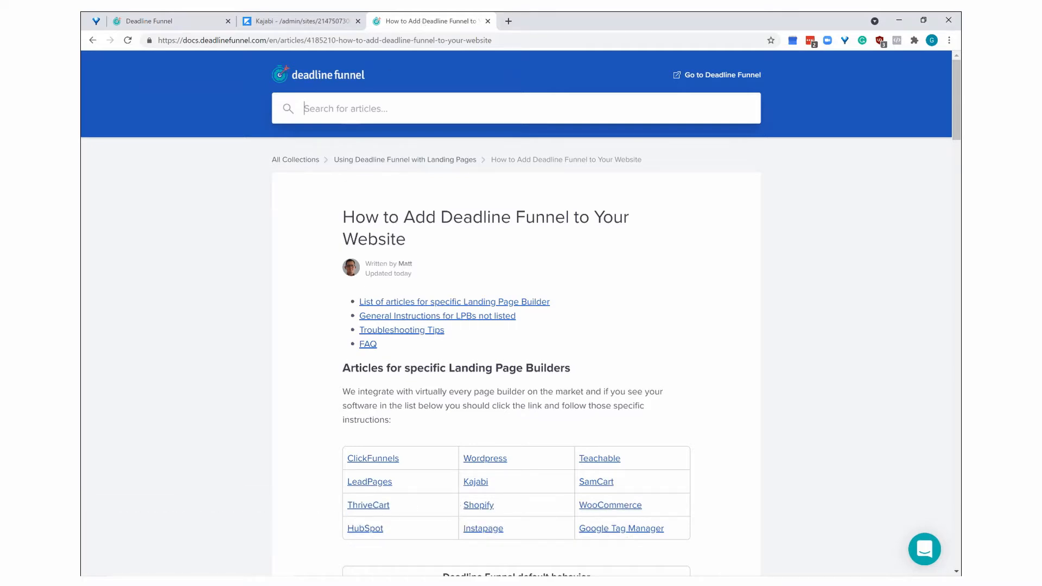
left_click(189, 25)
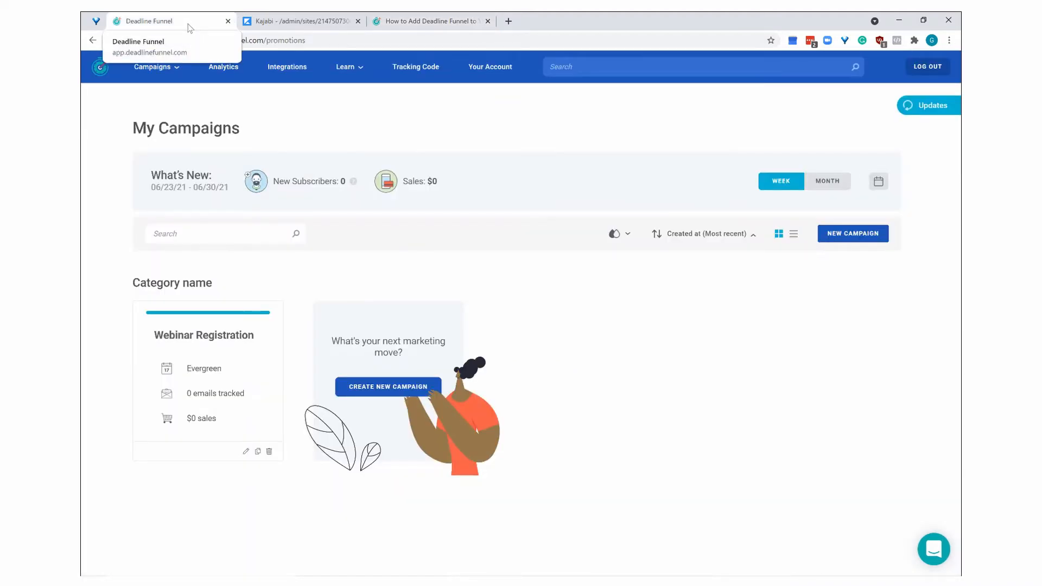
left_click(308, 25)
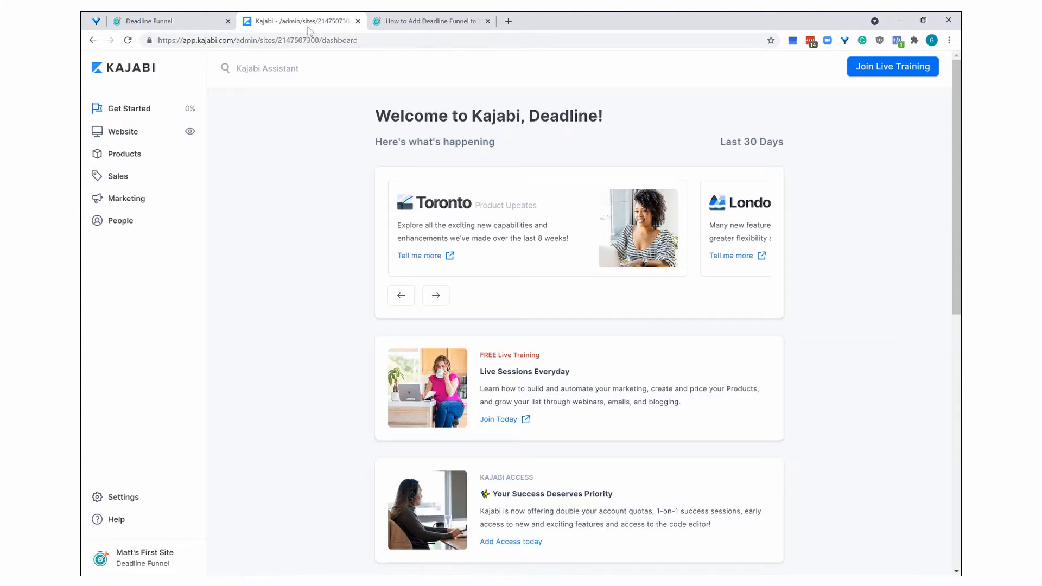
Step: Switch to Deadline Funnel and copy the account's main tracking code
left_click(207, 22)
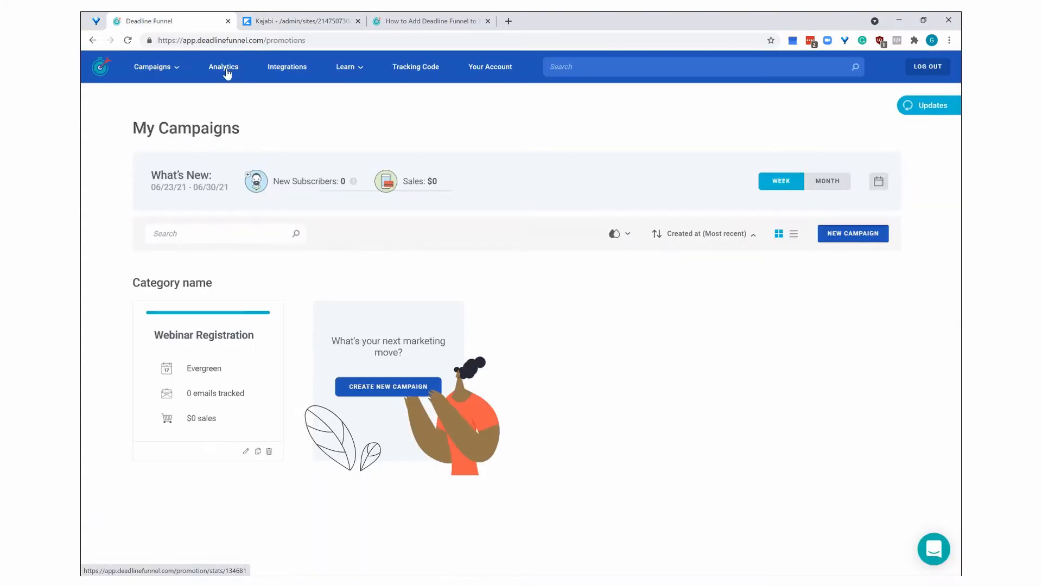
left_click(420, 73)
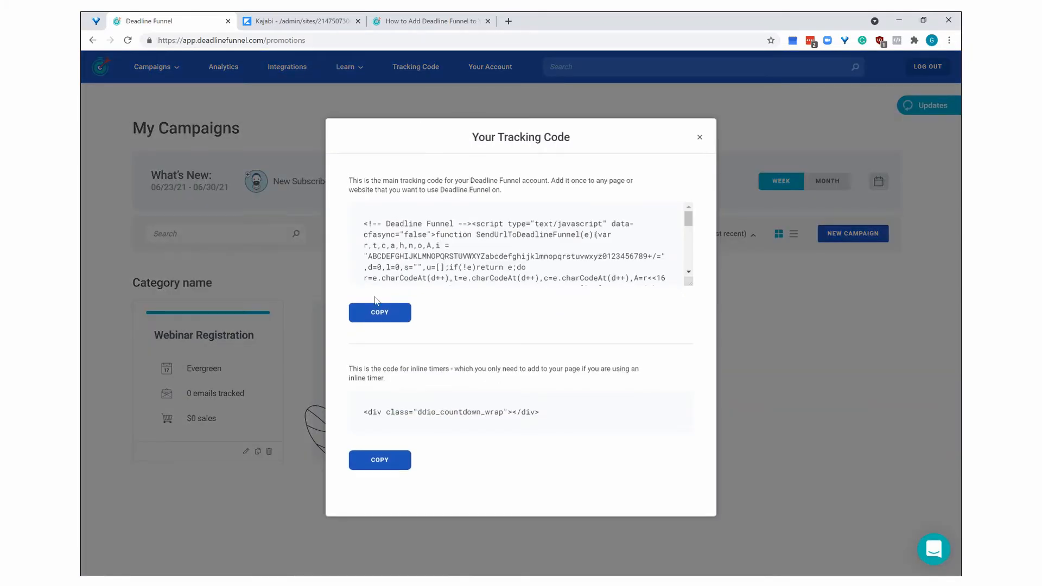
Step: Switch to Kajabi, paste the tracking code into Header Page Scripts in the site details, and save the settings
left_click(299, 21)
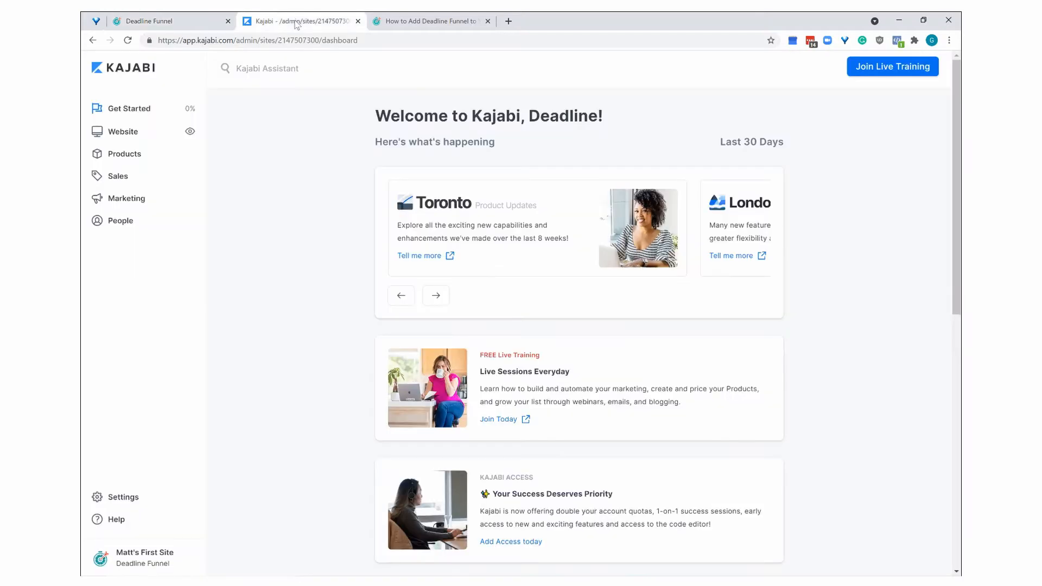
left_click(125, 497)
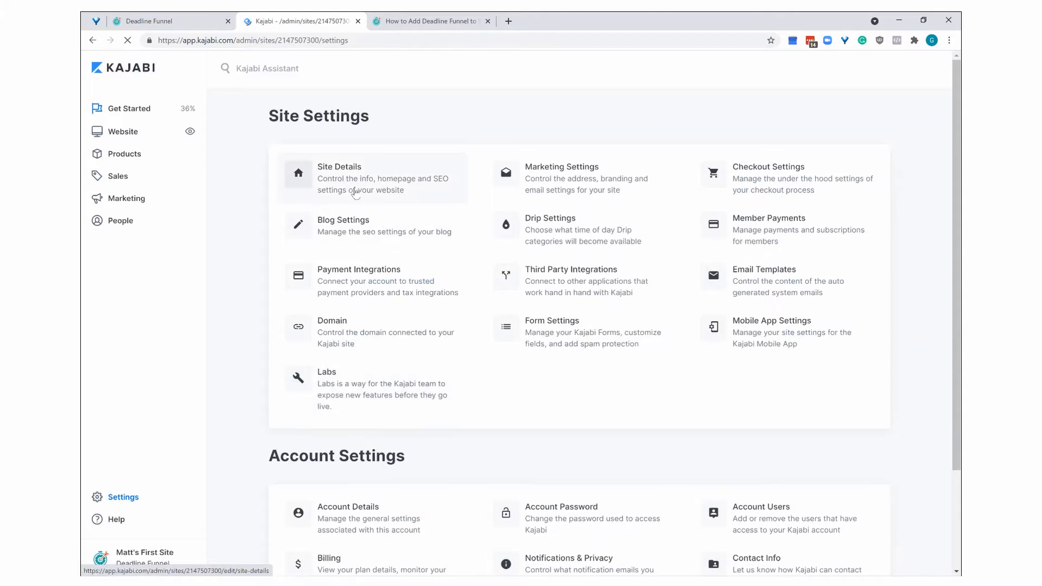
left_click(356, 192)
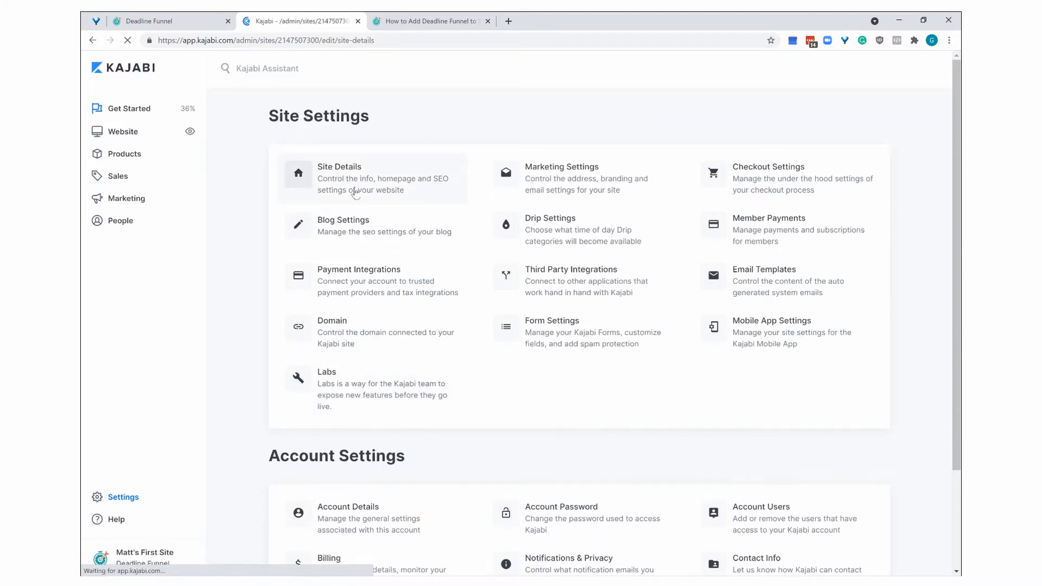
scroll(796, 199, "down", 5)
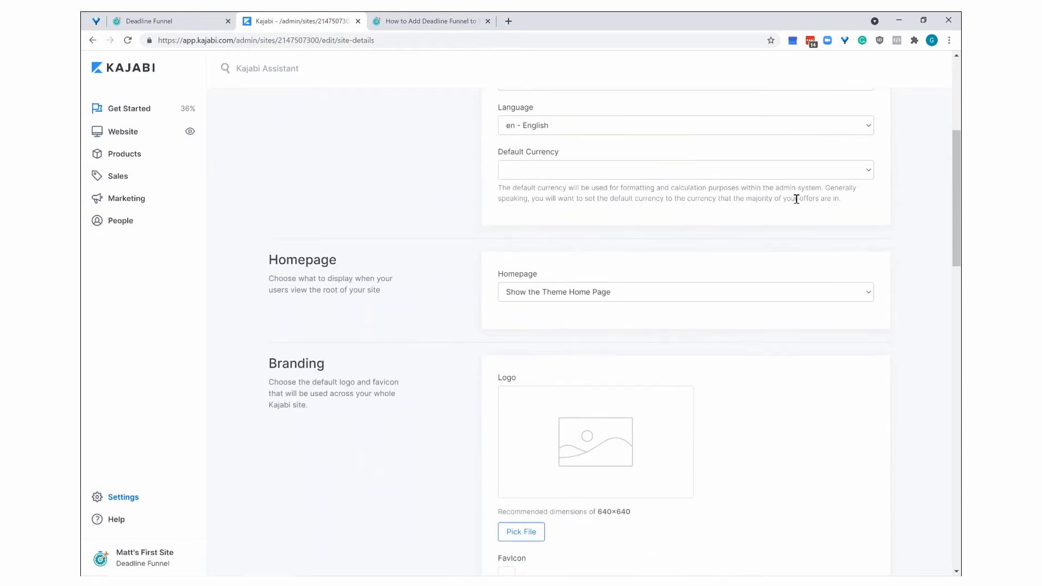
scroll(796, 198, "down", 13)
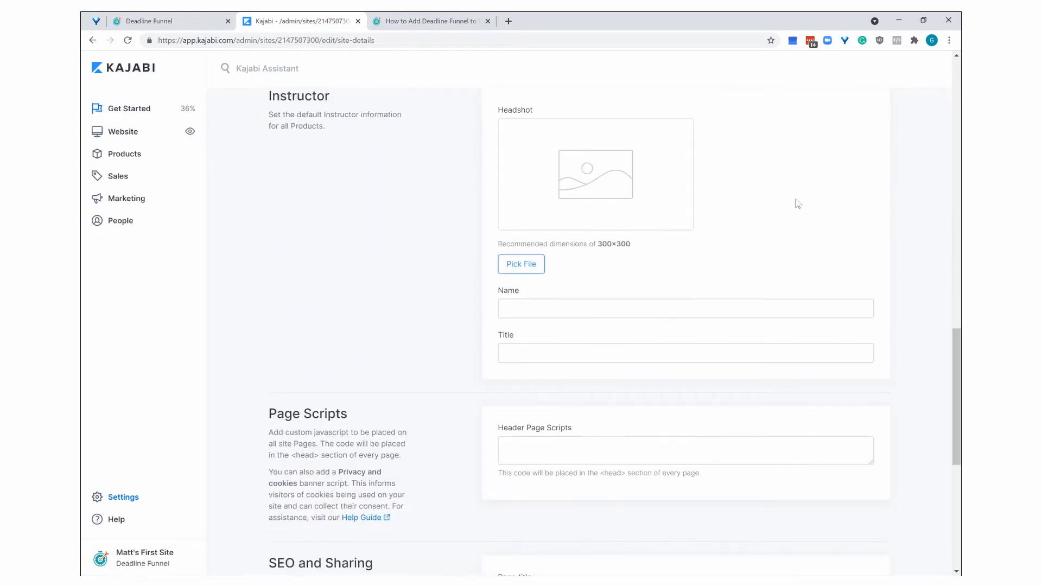
scroll(795, 204, "down", 4)
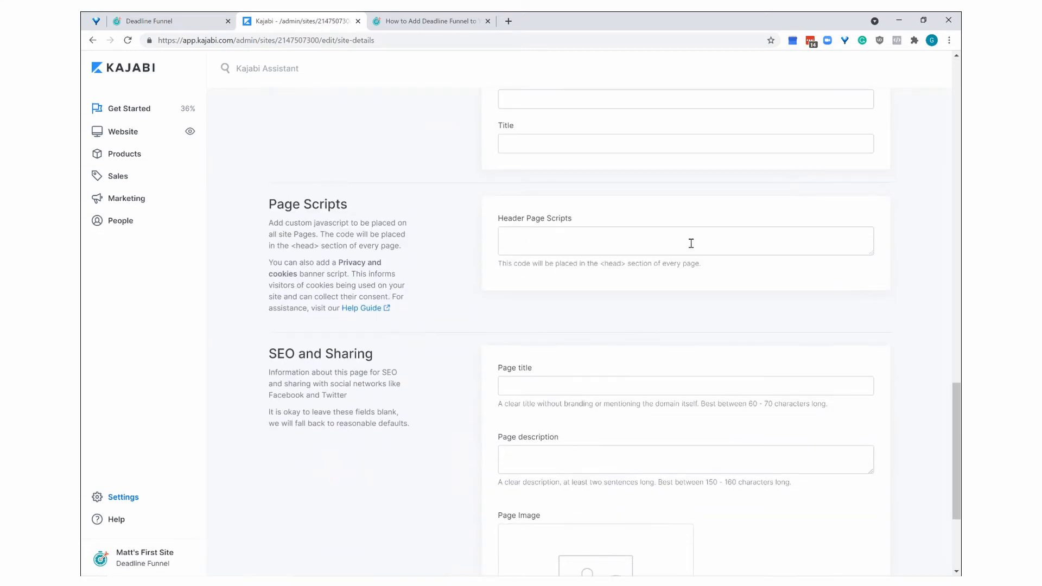
left_click(691, 243)
key("ctrl+v")
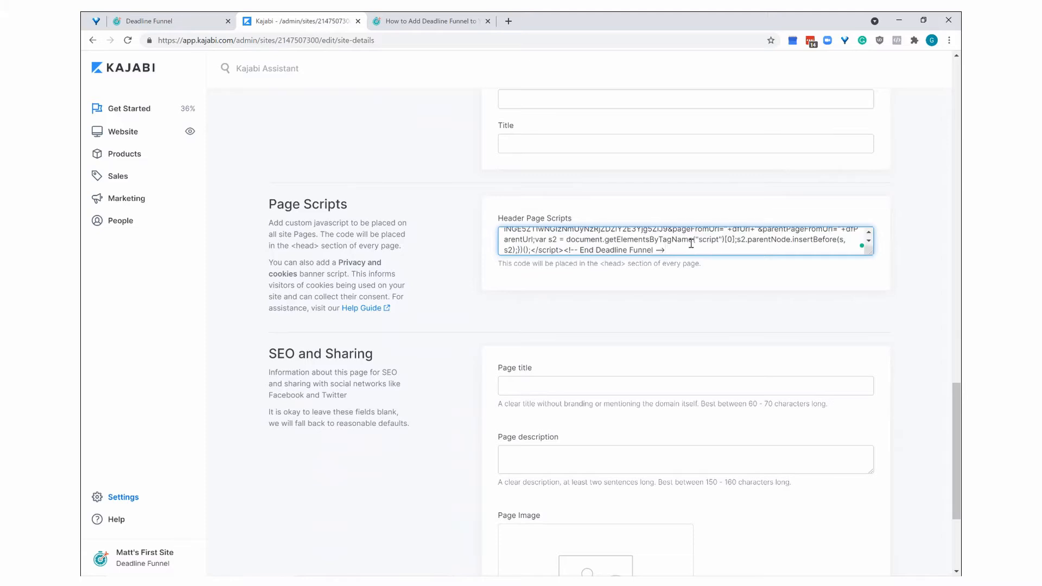
scroll(933, 244, "down", 4)
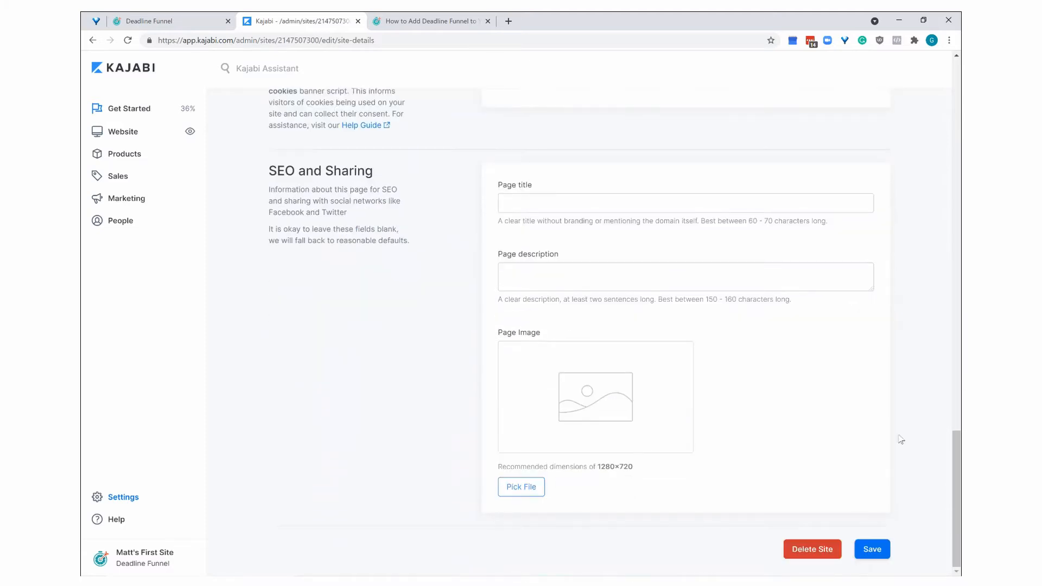
left_click(873, 550)
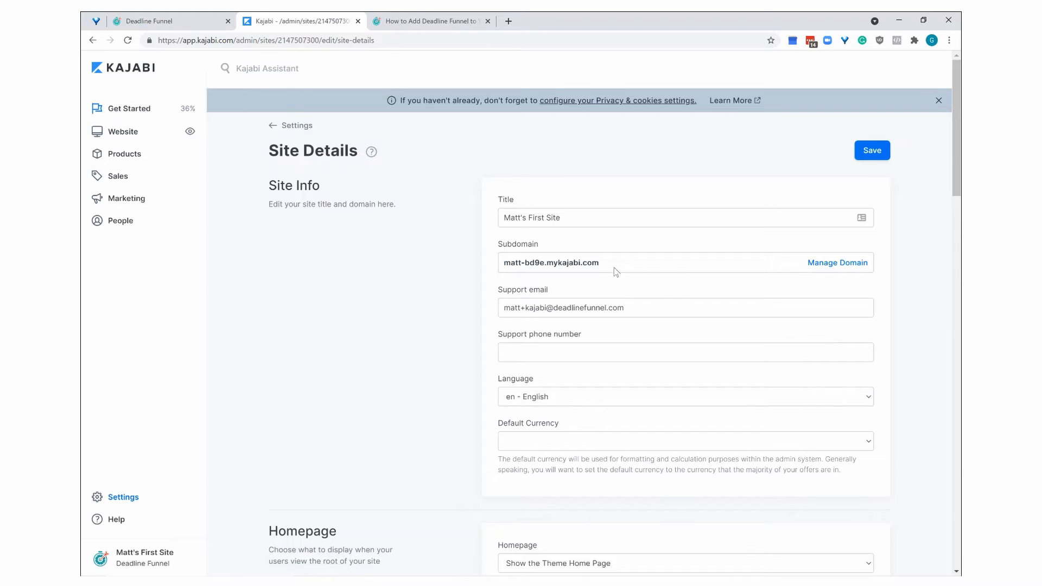
Step: Copy the URL of the DEMO SALES PAGE landing page from the website's pages
left_click(136, 137)
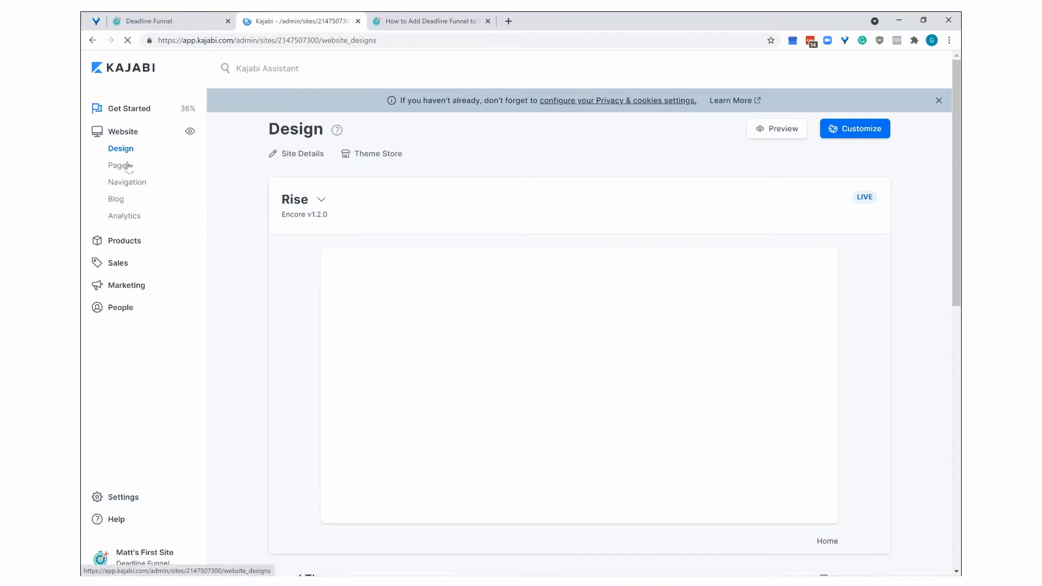
left_click(121, 165)
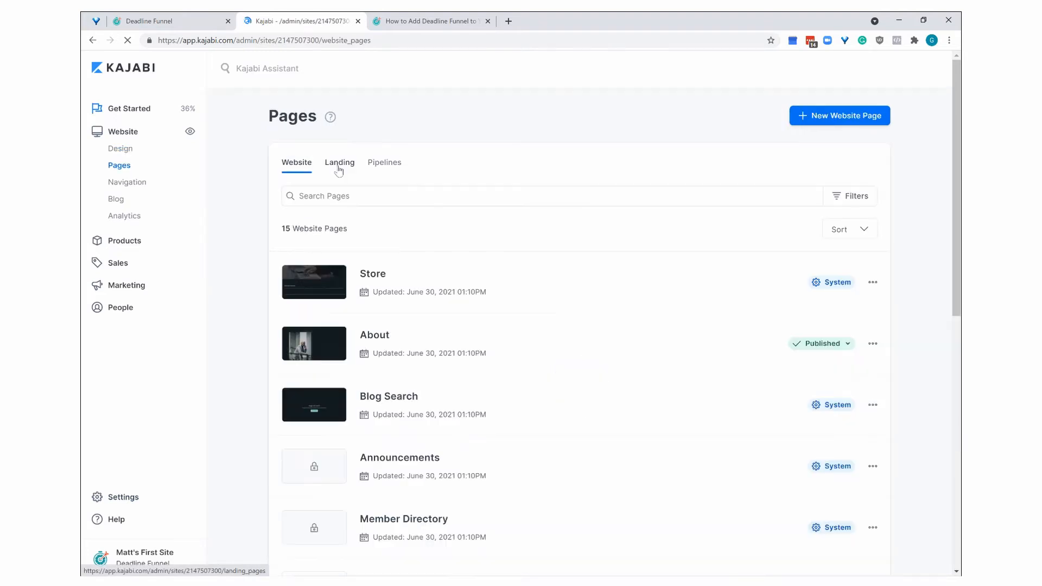
left_click(339, 166)
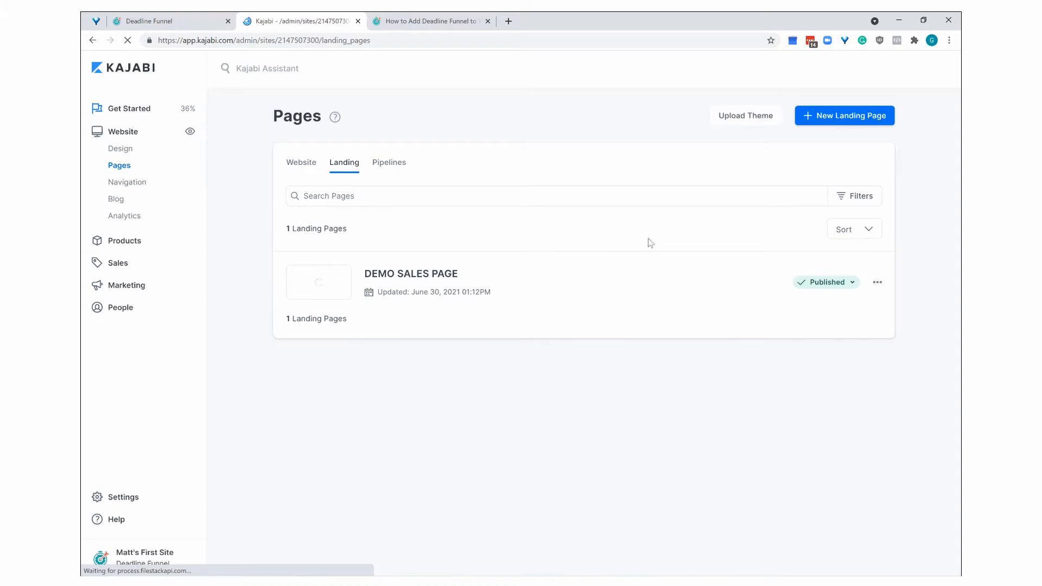
left_click(878, 283)
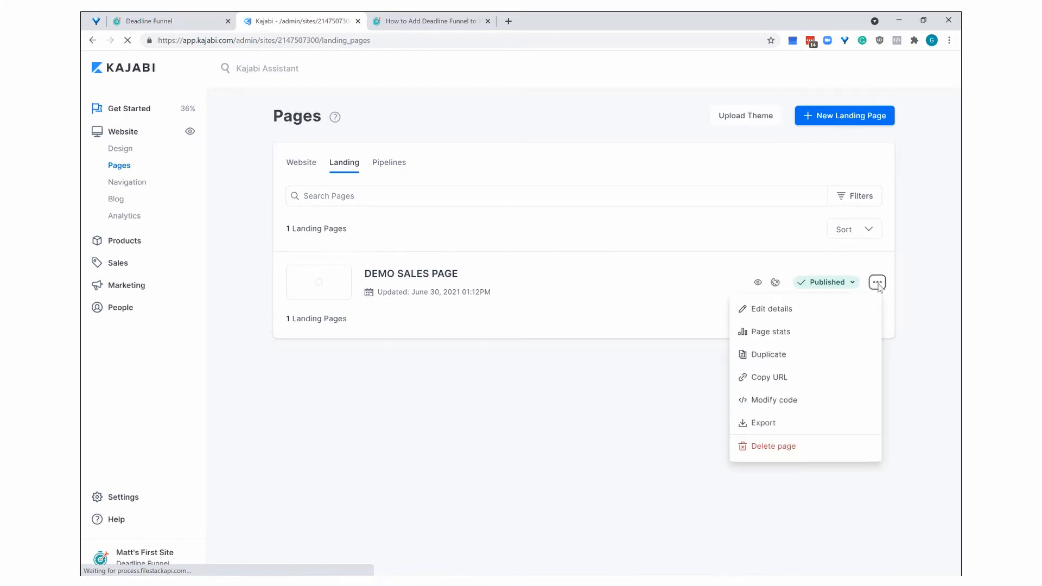
left_click(785, 378)
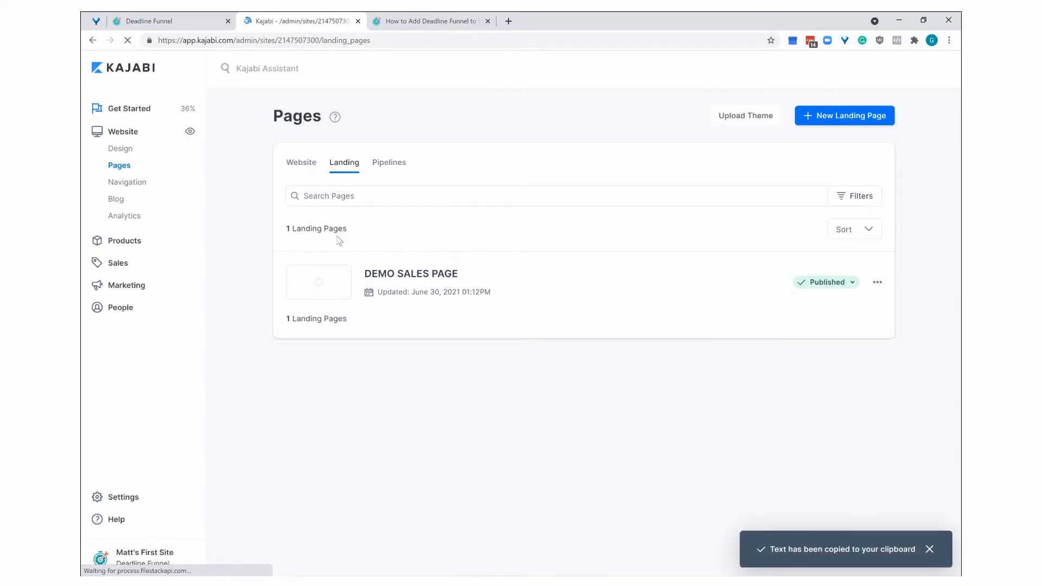
Step: Switch to Deadline Funnel and start a new campaign named "Sales Page Demo"
left_click(163, 20)
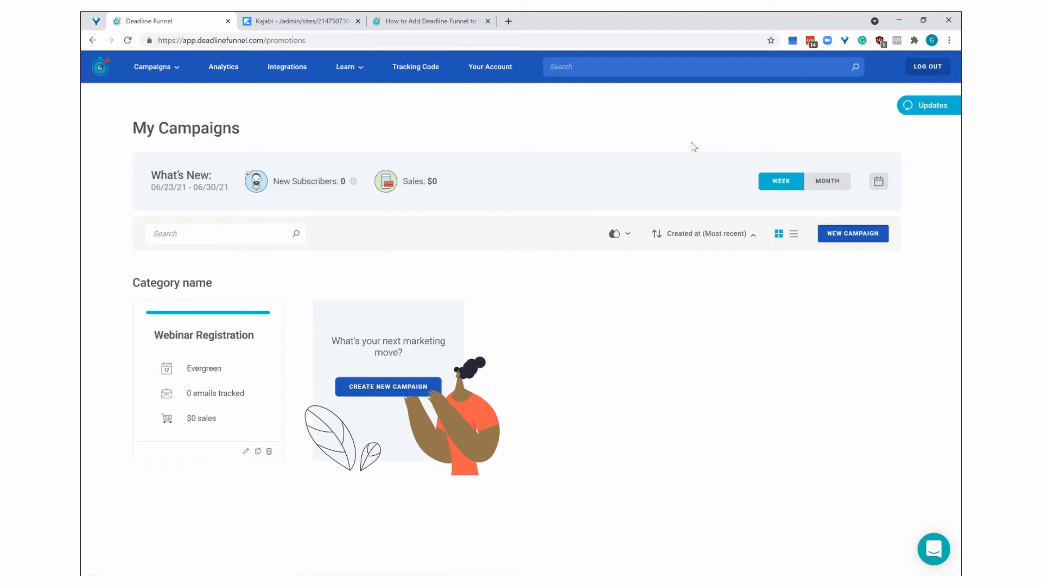
left_click(831, 238)
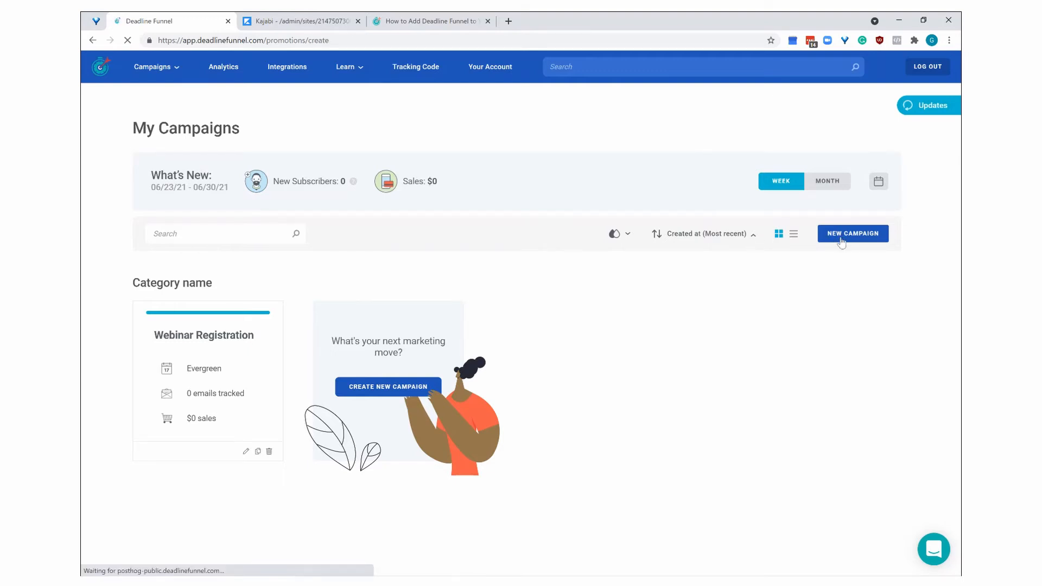
left_click(421, 232)
type("Sales")
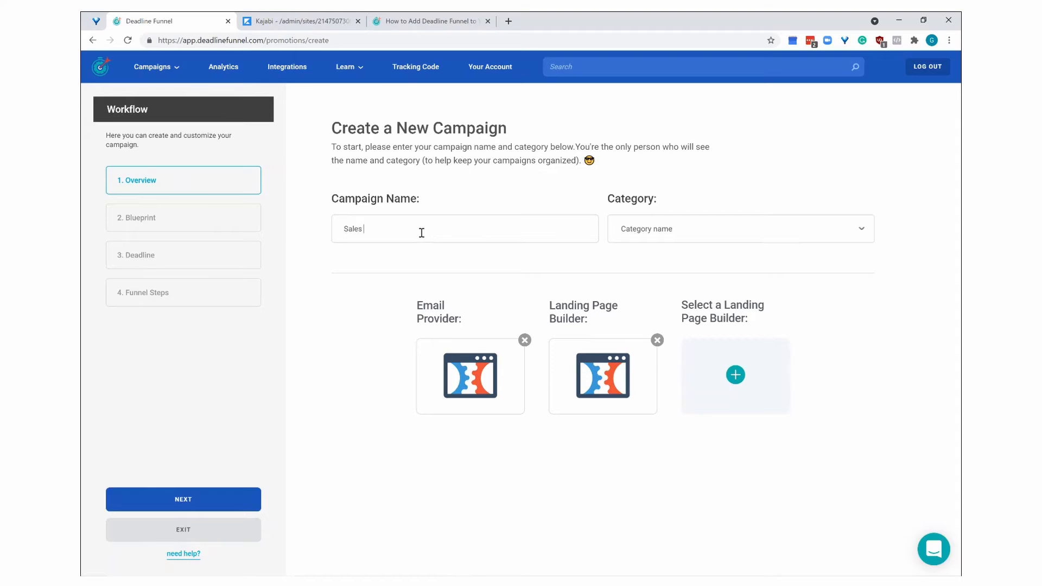
type(" Page Demo")
Step: Replace the campaign's ClickFunnels email provider and landing page builder with Kajabi for both
left_click(525, 341)
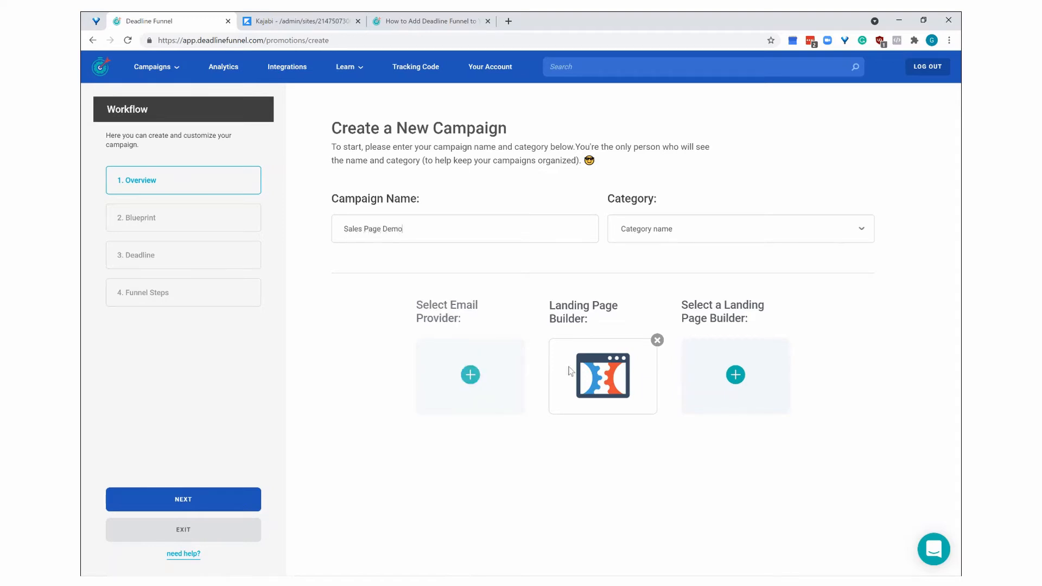
left_click(657, 341)
left_click(471, 374)
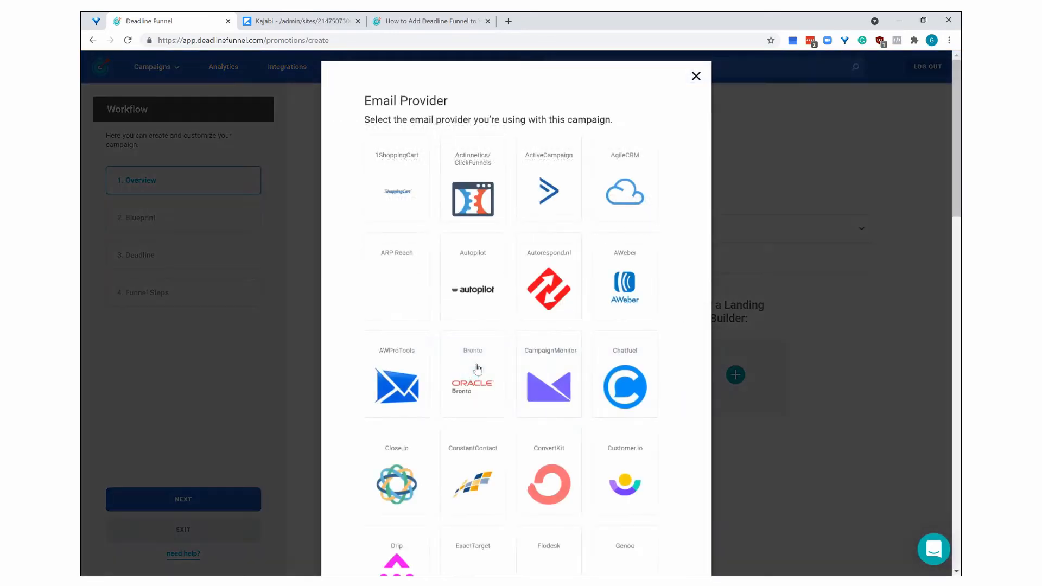
scroll(527, 323, "down", 2)
scroll(525, 322, "down", 5)
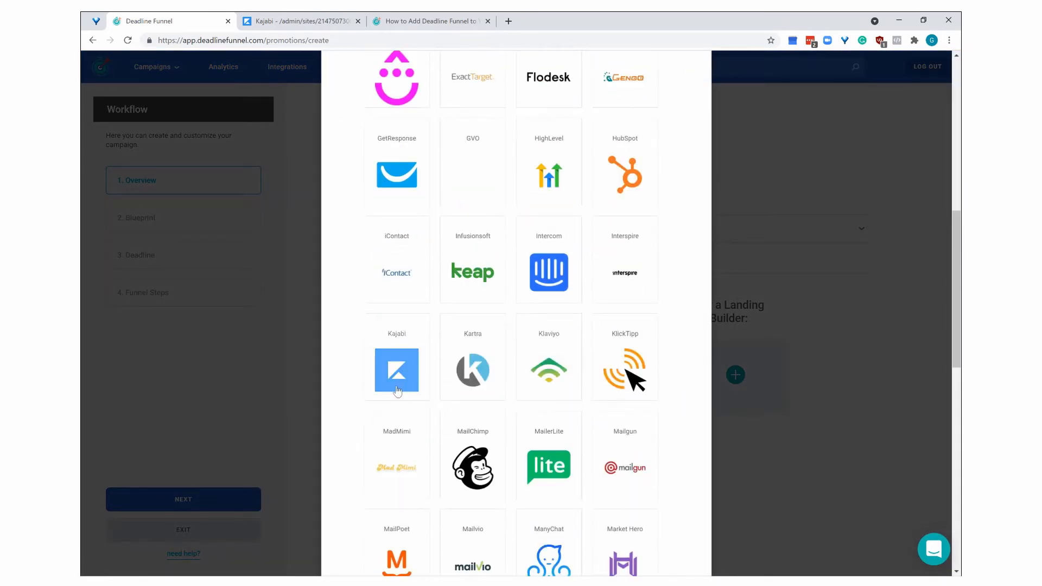
left_click(396, 372)
left_click(603, 375)
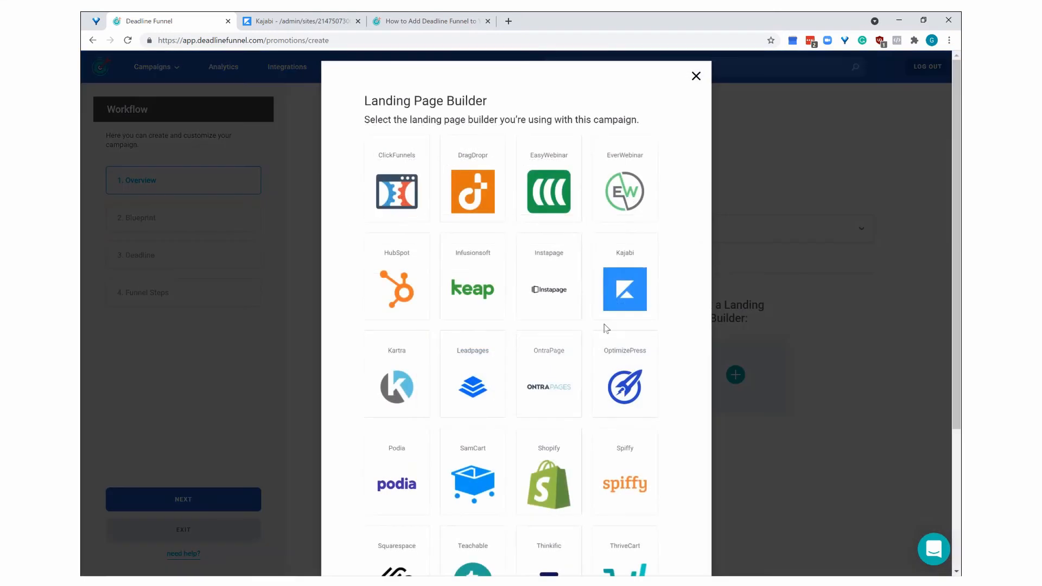
left_click(616, 320)
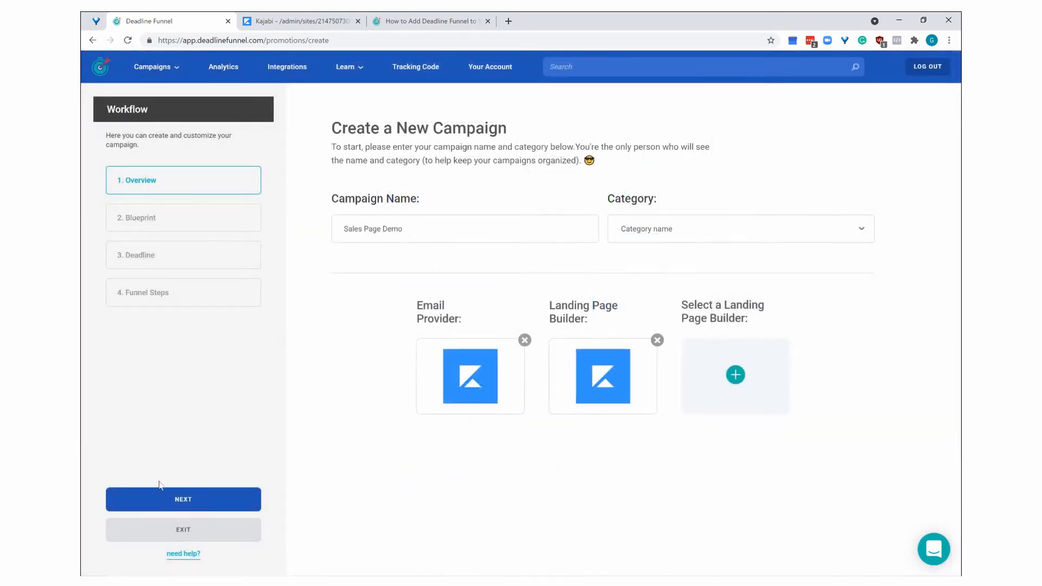
Step: Proceed to the campaign blueprints and use the Page Visit template
left_click(161, 507)
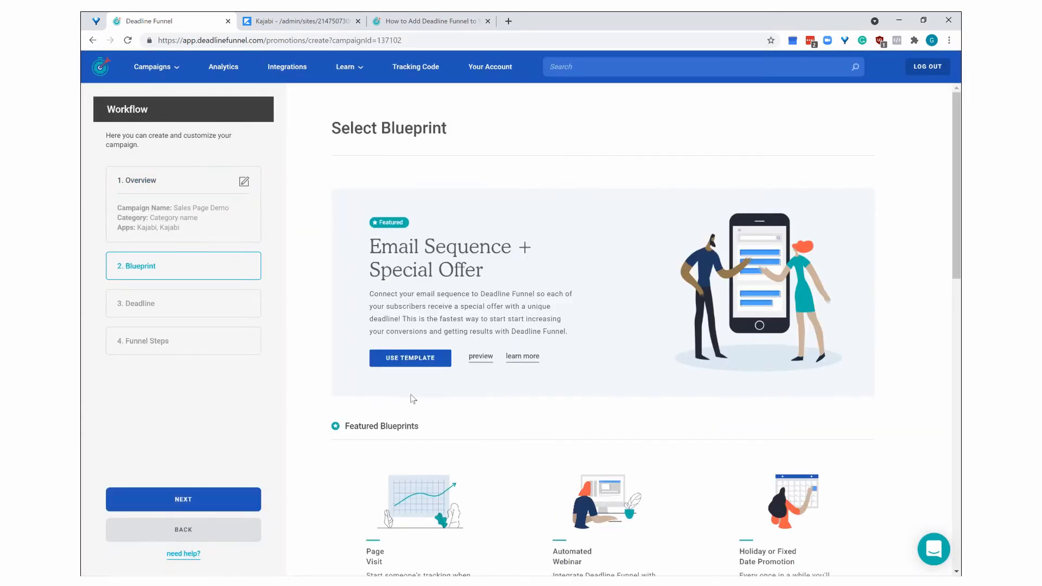
scroll(394, 499, "down", 3)
left_click(395, 491)
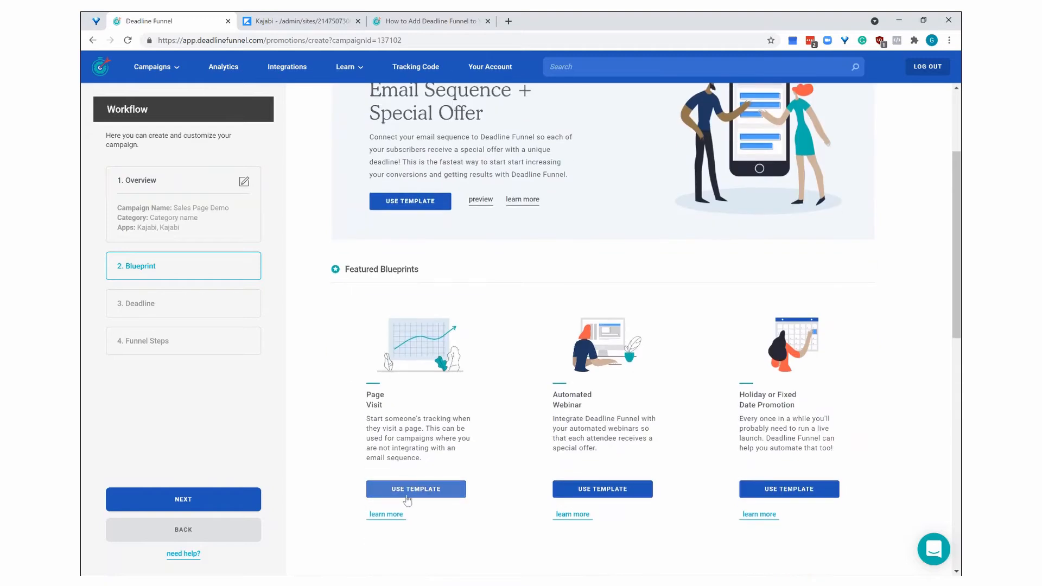
Step: Set the deadline length to 30 minutes and the timezone to (GMT-06:00) Central Time - Chicago
left_click_drag(382, 229, 314, 237)
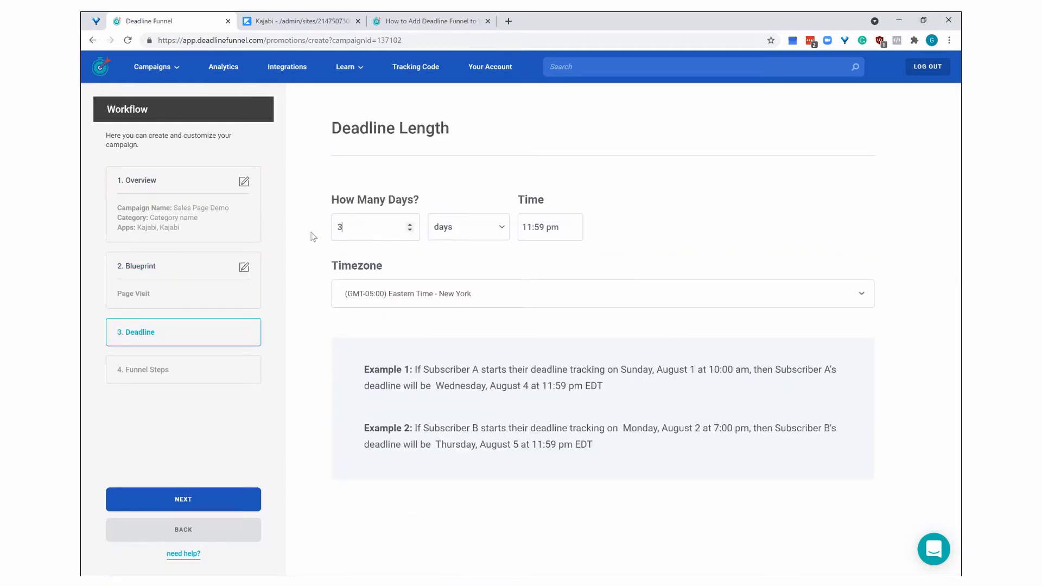
type("0")
left_click(456, 229)
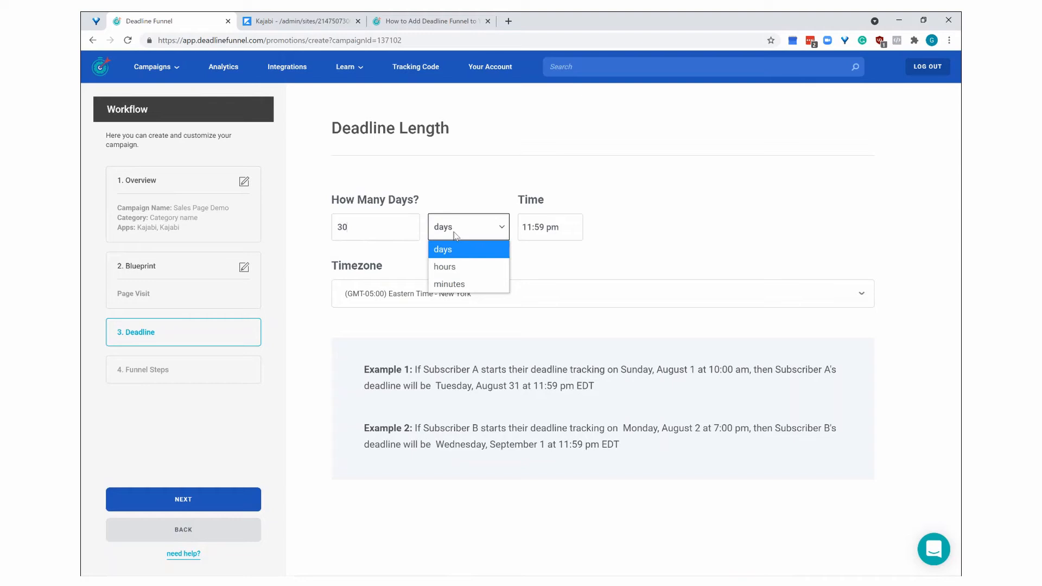
left_click(449, 284)
left_click(423, 295)
type("chic")
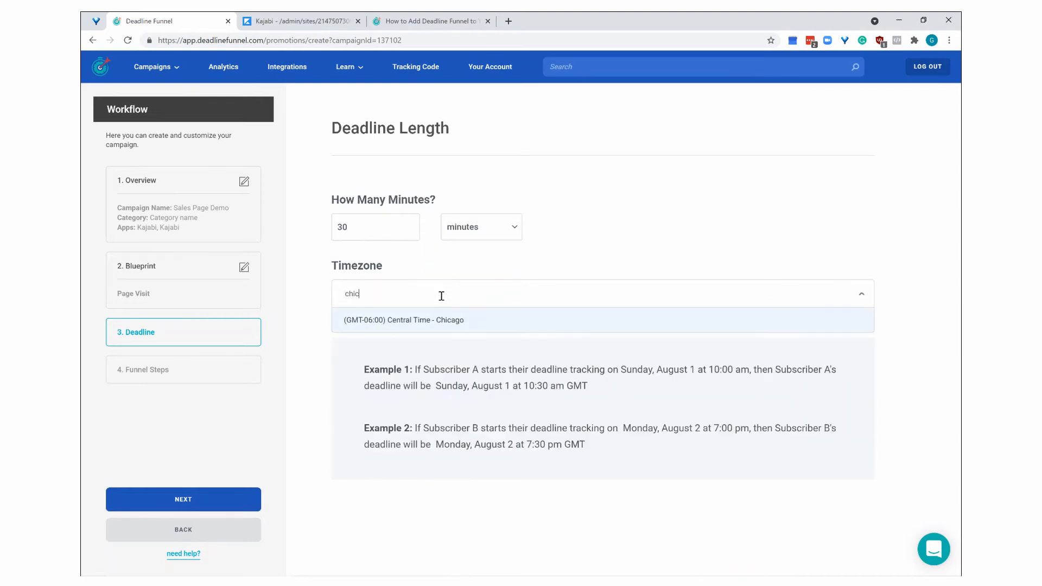
key("Return")
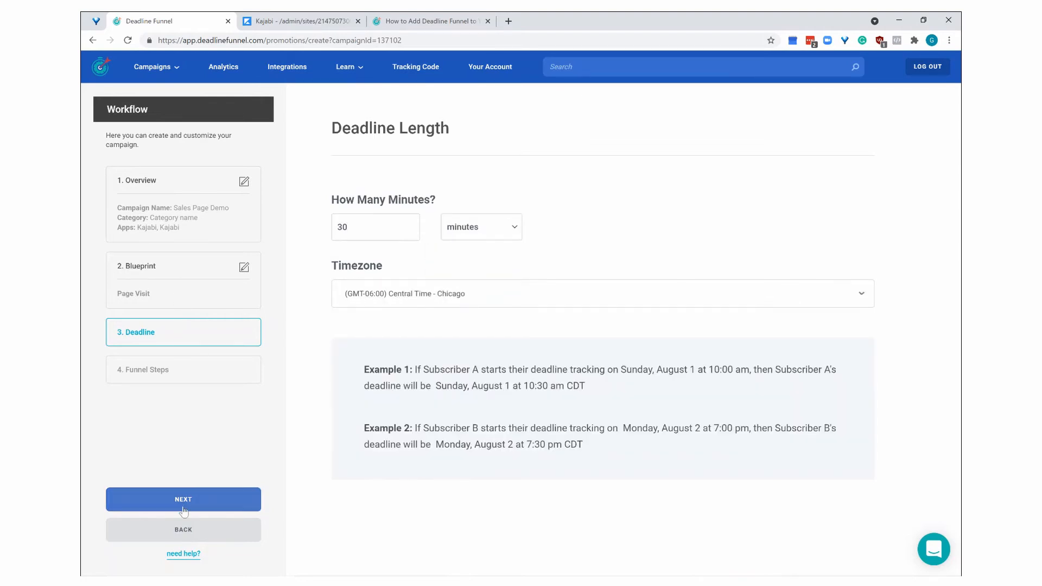
Step: Proceed to the funnel steps and paste the copied demo sales page URL as the campaign's page
left_click(187, 501)
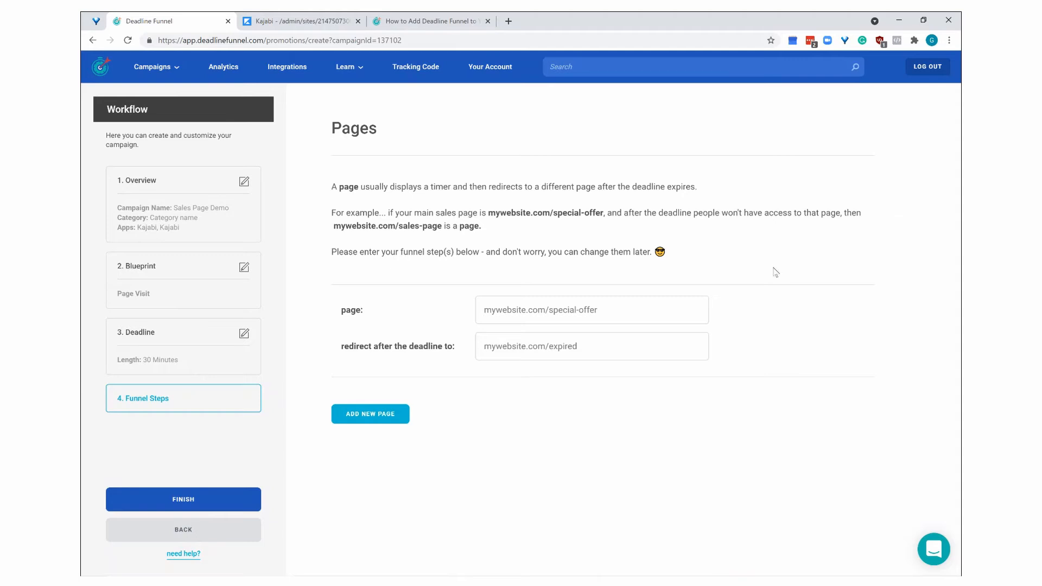
key("ctrl+v")
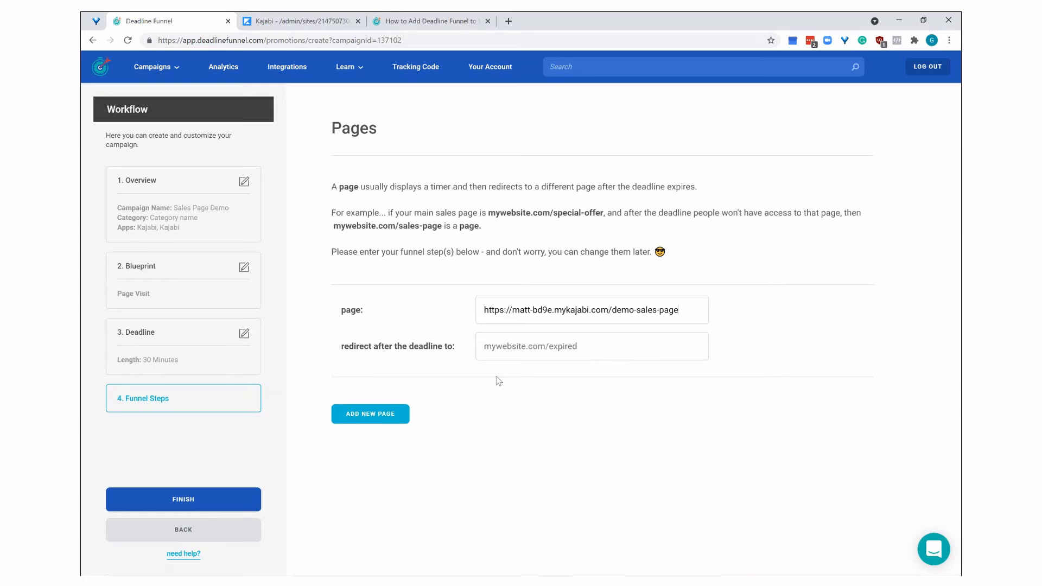
Step: Finish creating the campaign and preview the DEMO SALES PAGE landing page from Kajabi
left_click(213, 505)
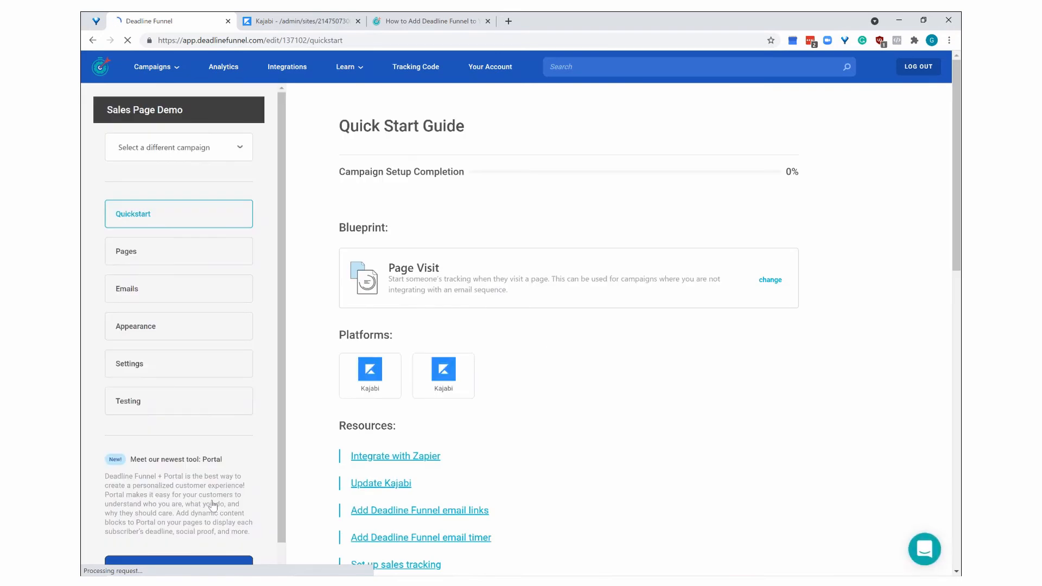
left_click(757, 281)
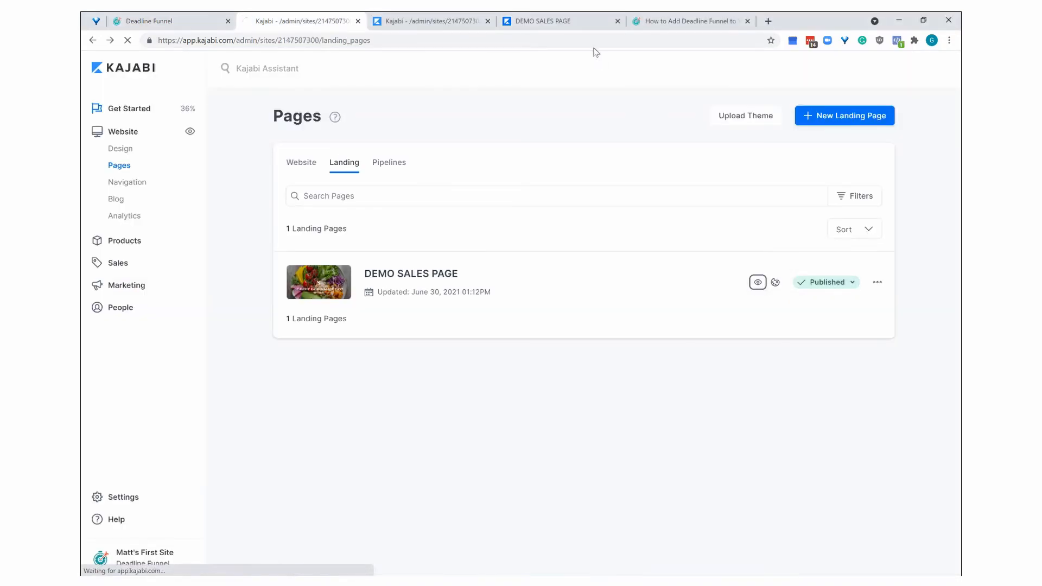
left_click(585, 27)
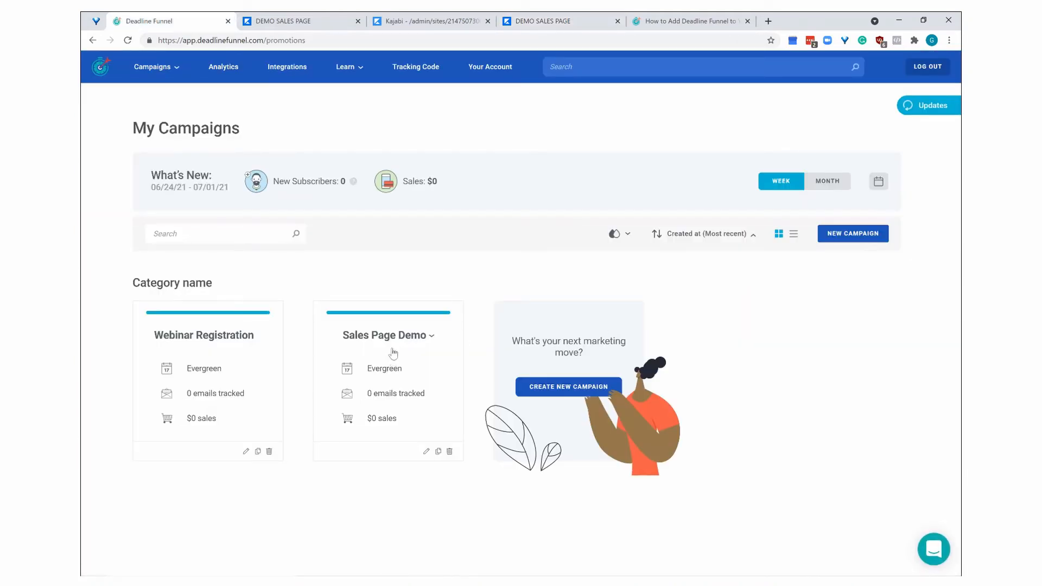
Step: Clear the Sales Page Demo campaign's tracking on its Testing page and reload the live demo sales page
mouse_move(158, 73)
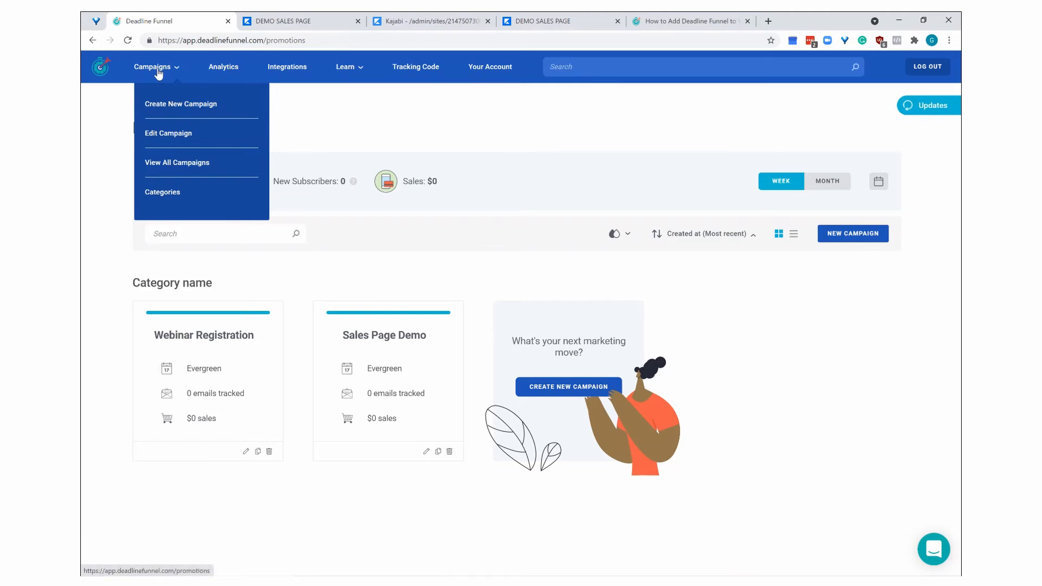
left_click(169, 134)
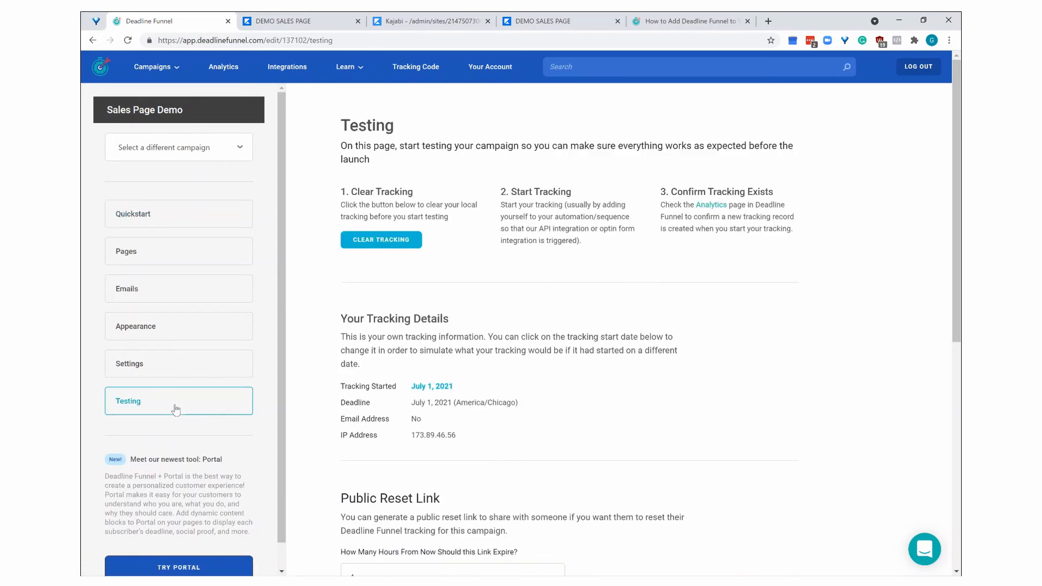
left_click(373, 243)
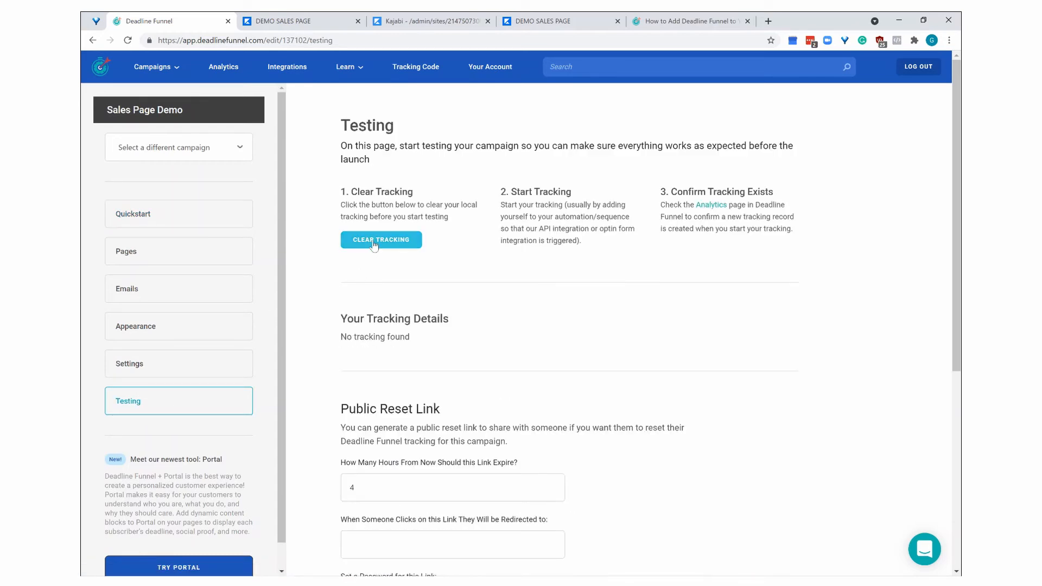
left_click(374, 245)
left_click(546, 20)
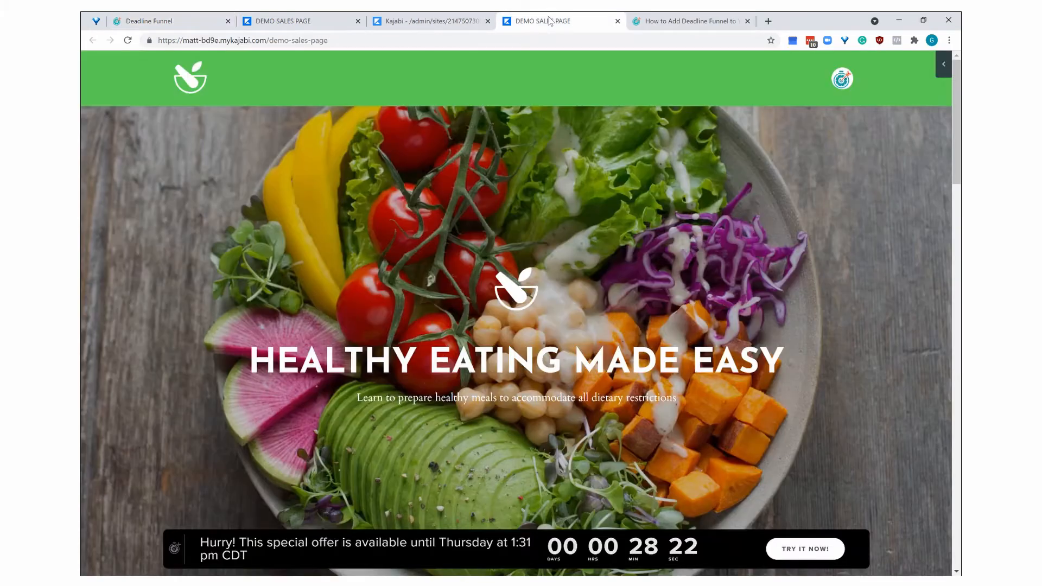
left_click(128, 41)
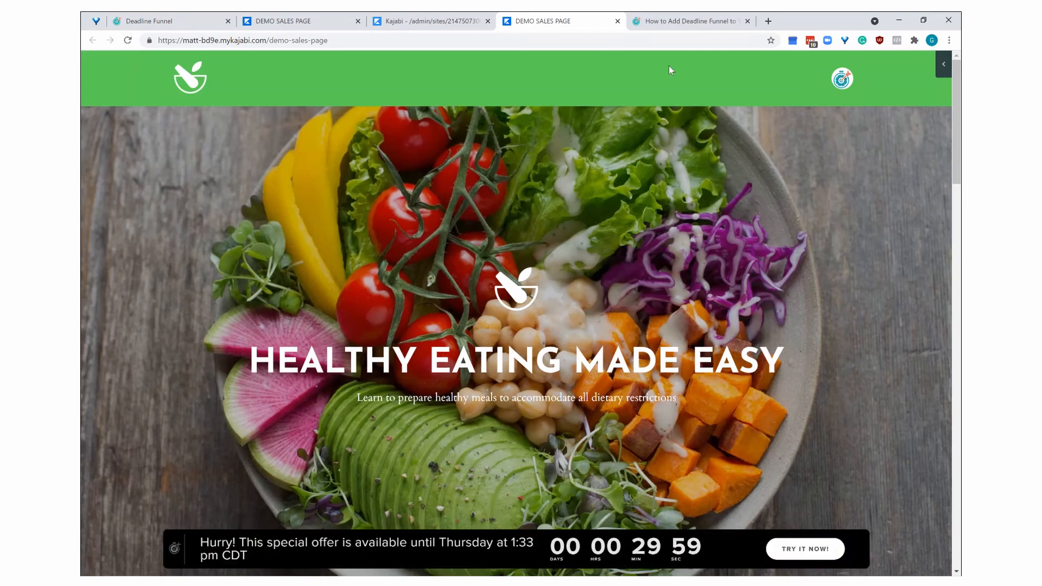
Step: Replace the page URL in the campaign's Floating Bar settings with the one copied from the live demo sales page, save, and reload that page
left_click(169, 21)
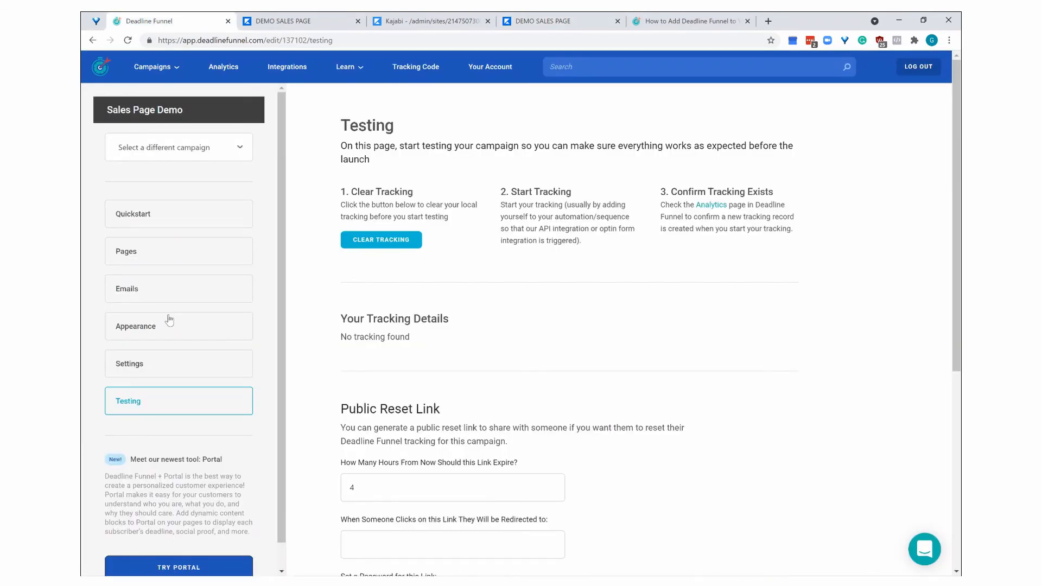
left_click(140, 256)
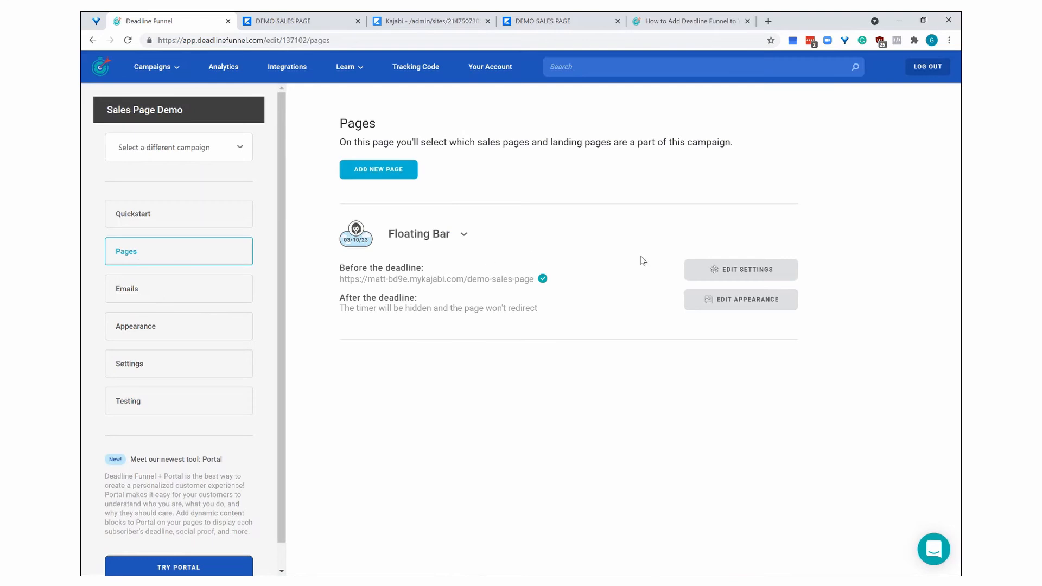
left_click(745, 271)
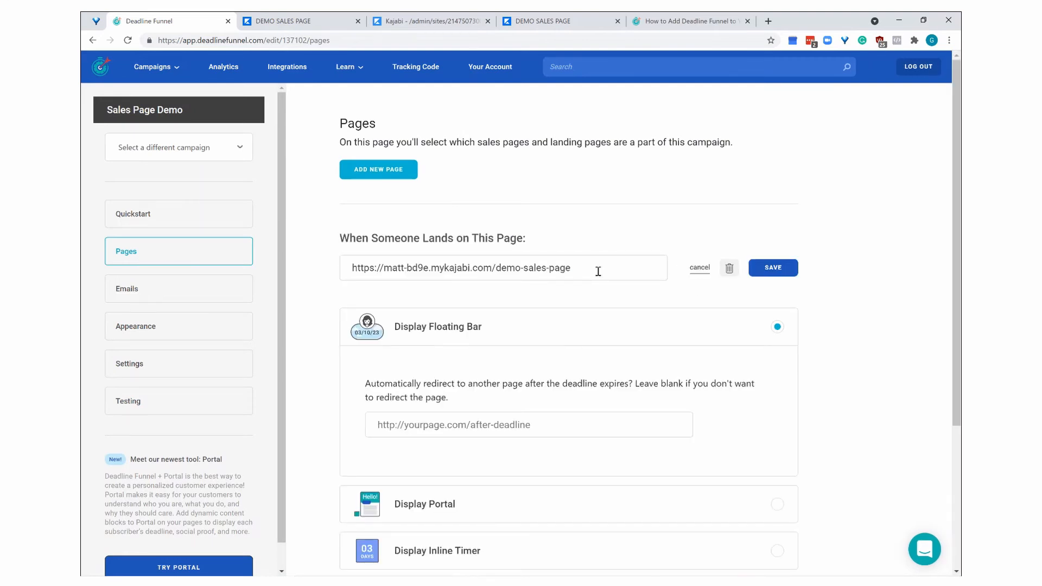
left_click(542, 22)
left_click(401, 40)
key("ctrl+c")
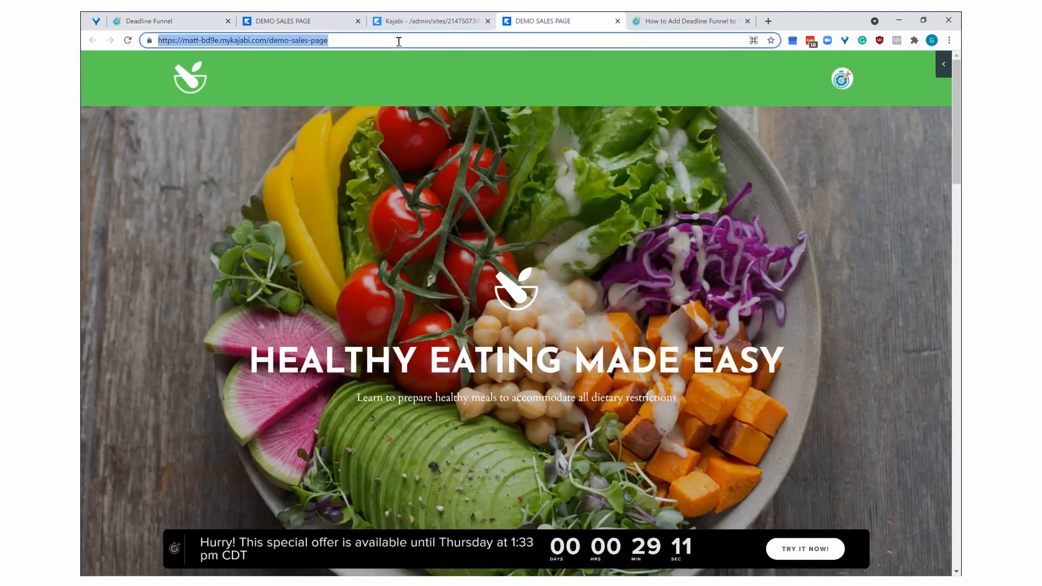
left_click(190, 21)
key("ctrl+a")
key("ctrl+v")
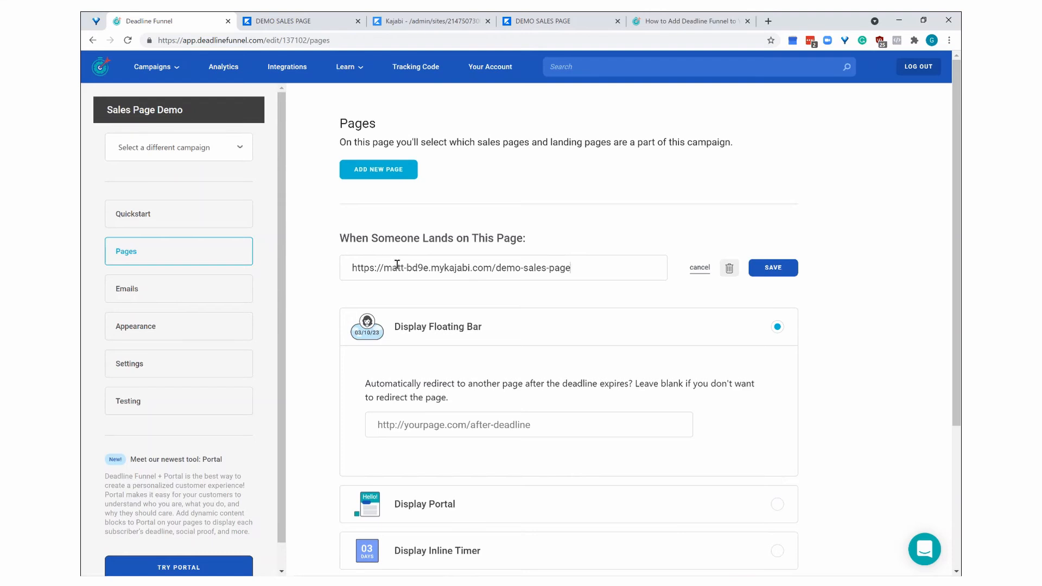
left_click(772, 275)
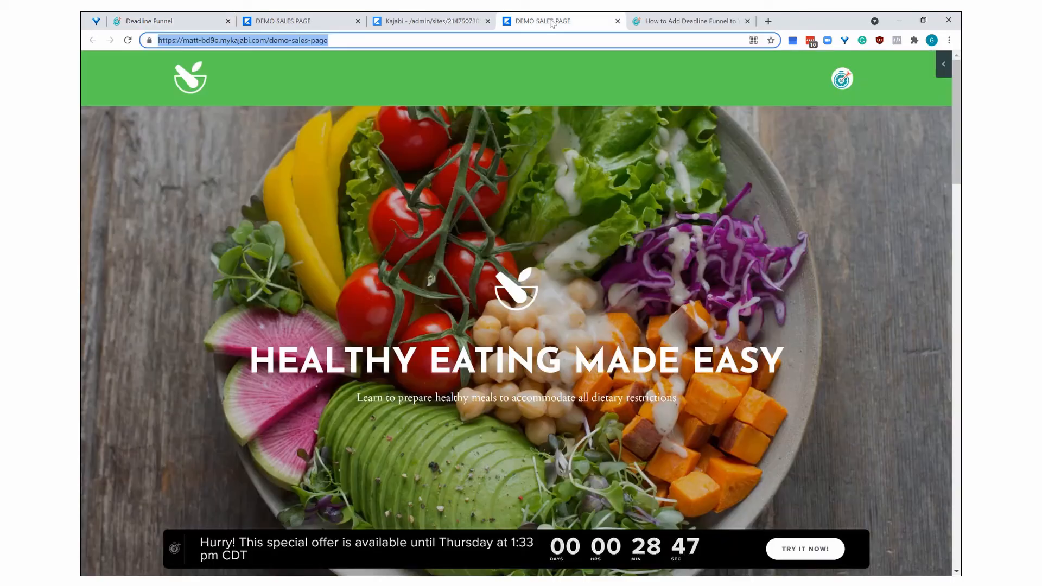
left_click(548, 22)
left_click(128, 41)
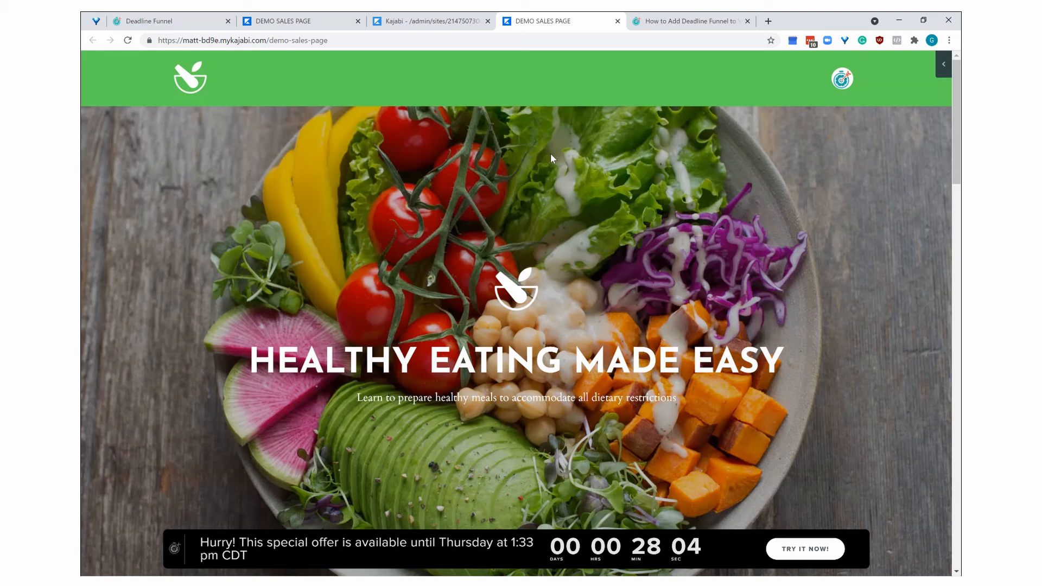
Step: Replace Kajabi's Header Page Scripts content with the main Deadline Funnel tracking code, save the site details, and reload the demo sales page
left_click(156, 22)
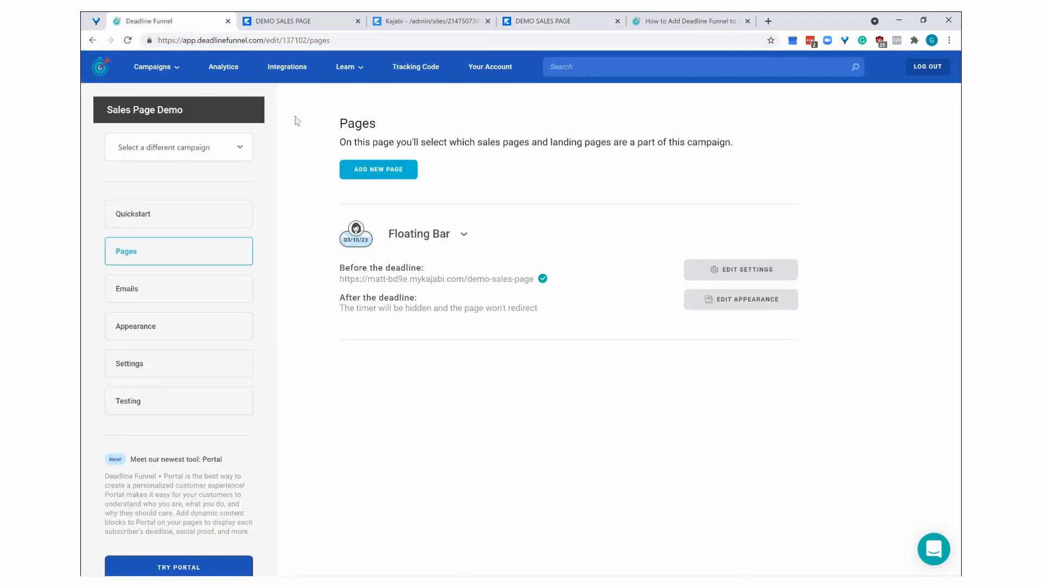
left_click(415, 67)
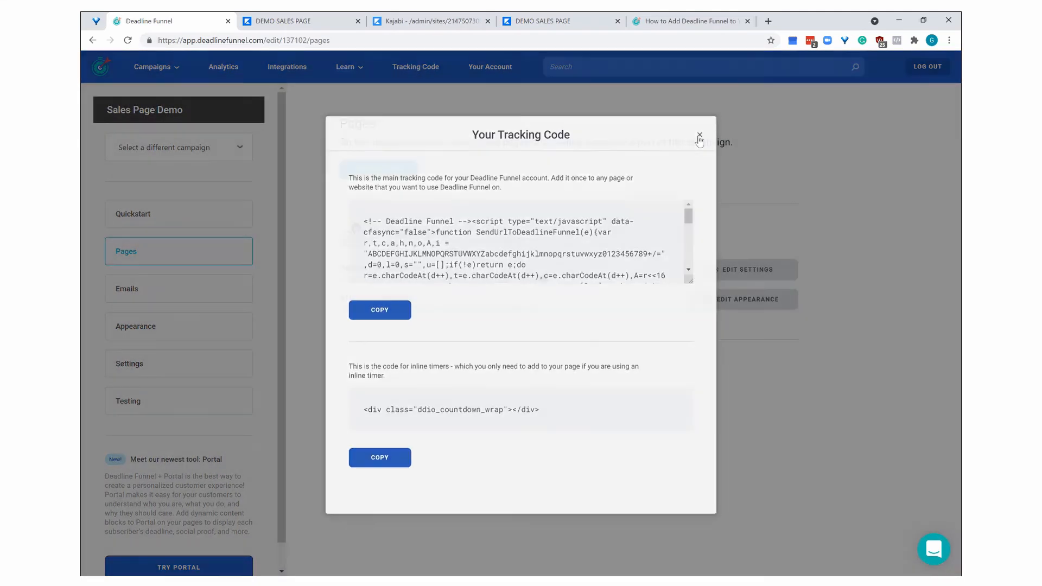
left_click(431, 21)
scroll(446, 261, "down", 20)
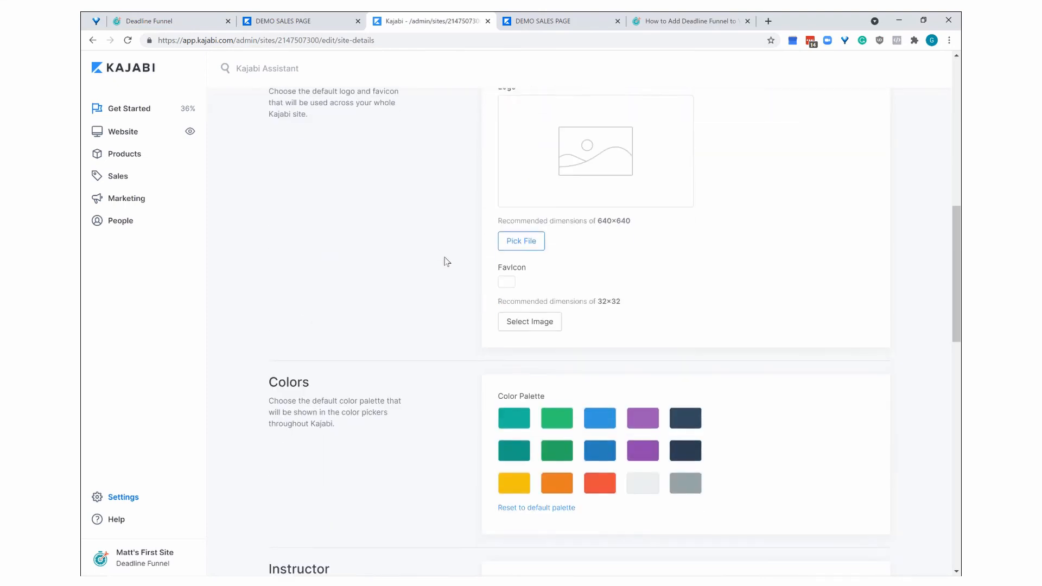
scroll(446, 261, "down", 1)
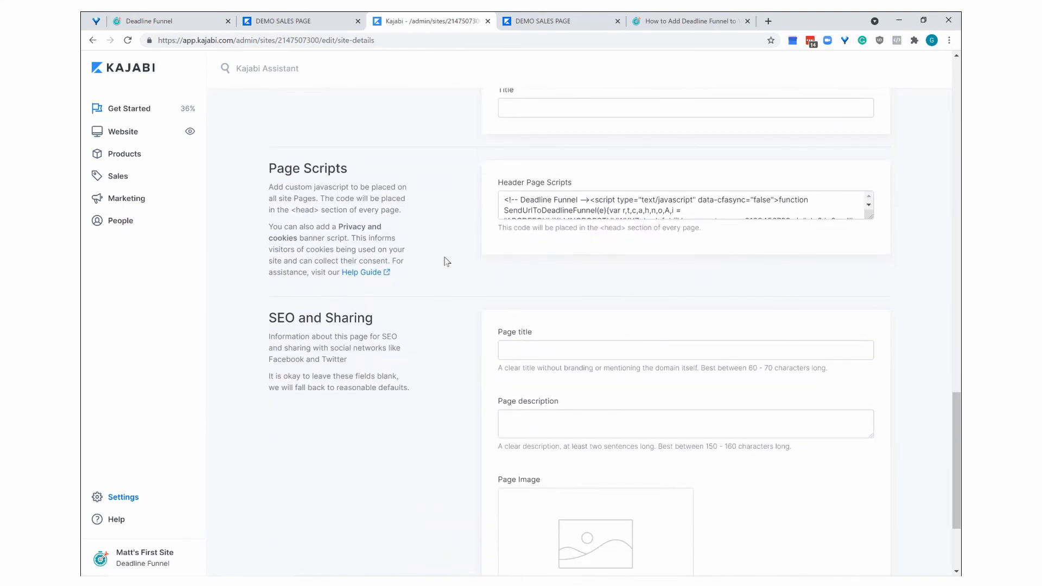
left_click(678, 210)
key("ctrl+a")
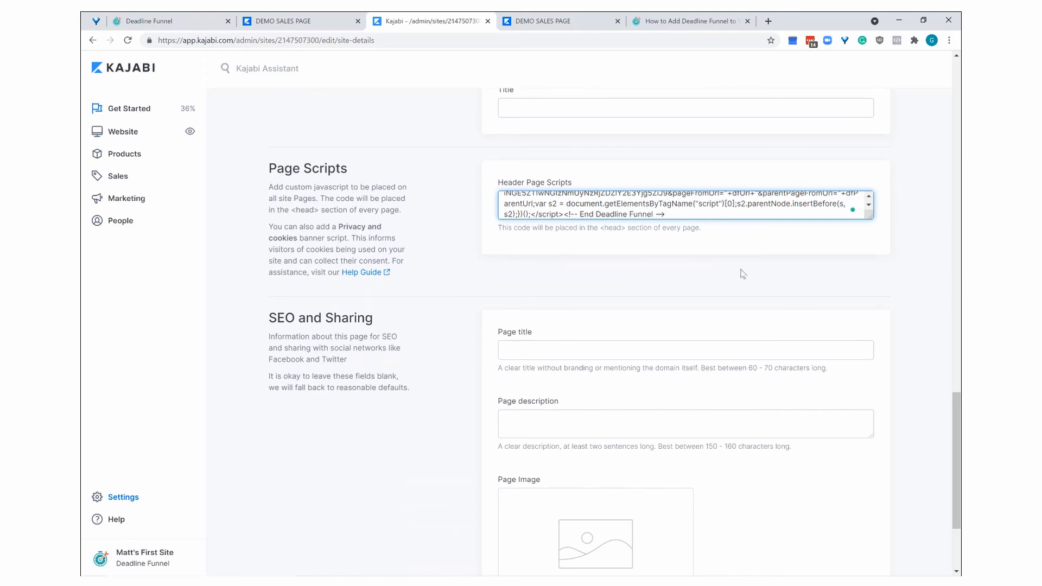
scroll(740, 272, "down", 3)
left_click(872, 550)
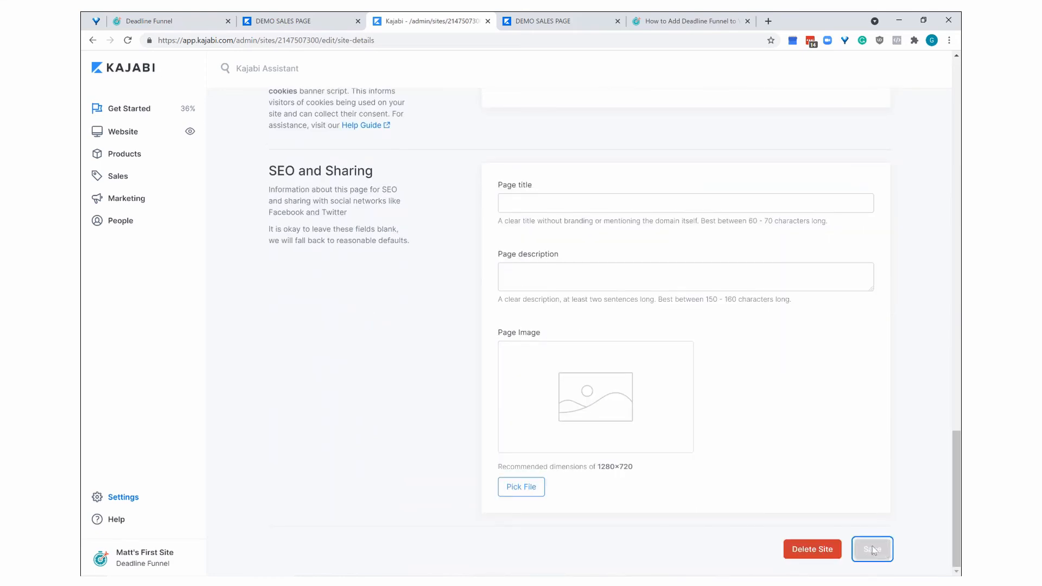
key("ctrl+Tab")
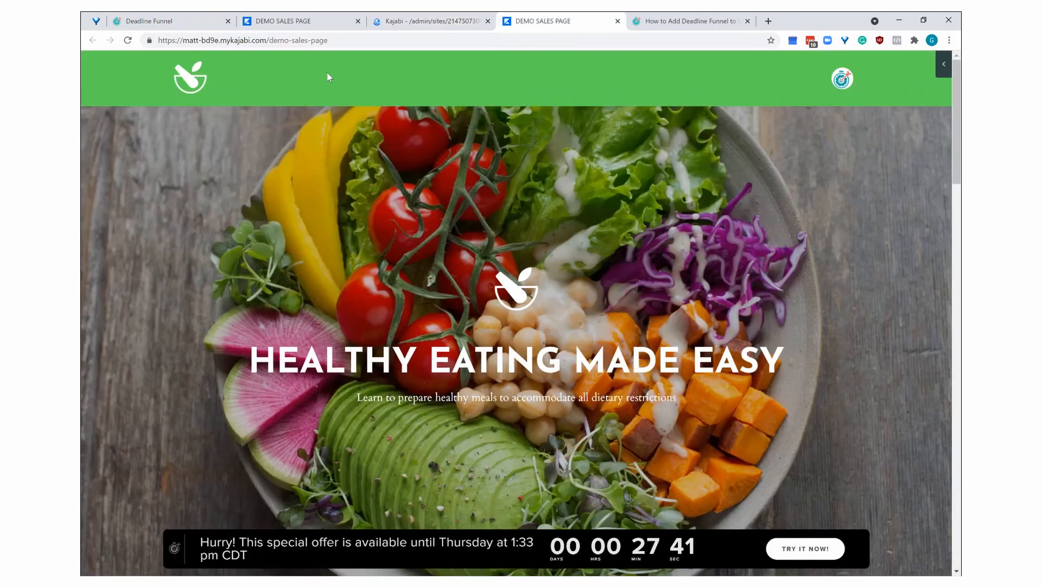
left_click(128, 42)
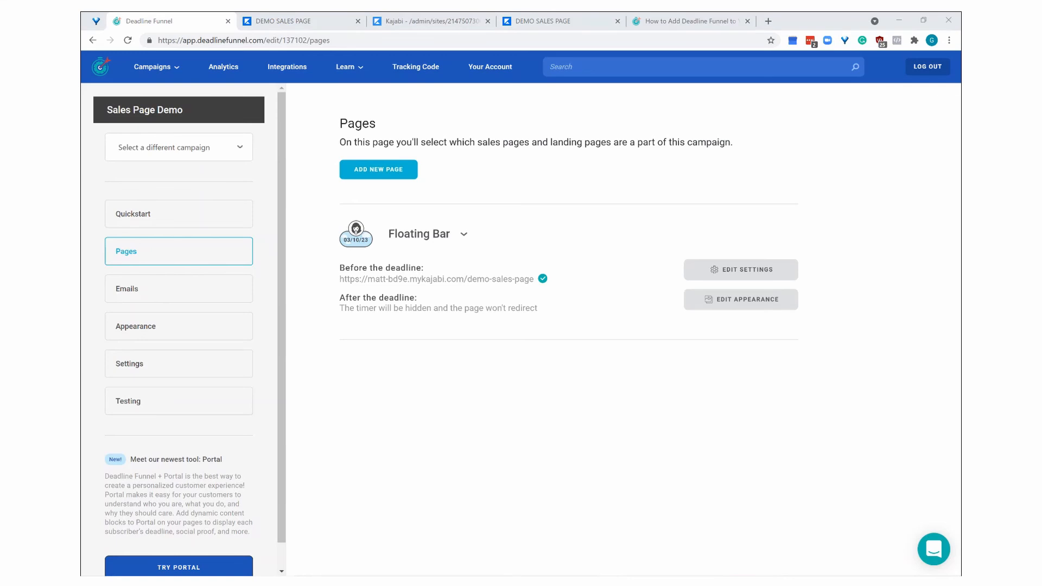
Step: Examine the campaign's appearance editor: the timer types and the floating bar's template, placement and content options
left_click(191, 330)
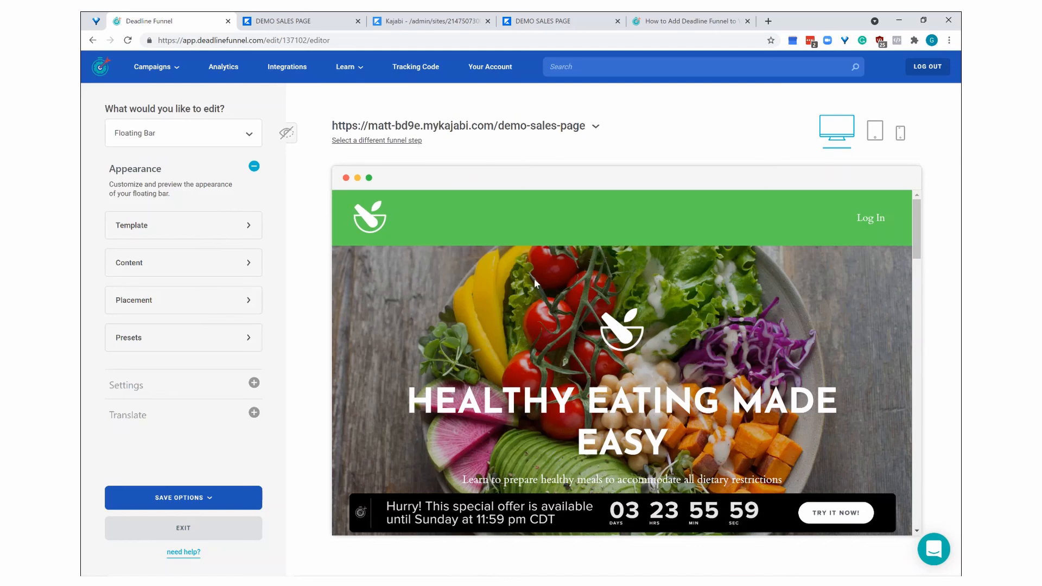
left_click(246, 135)
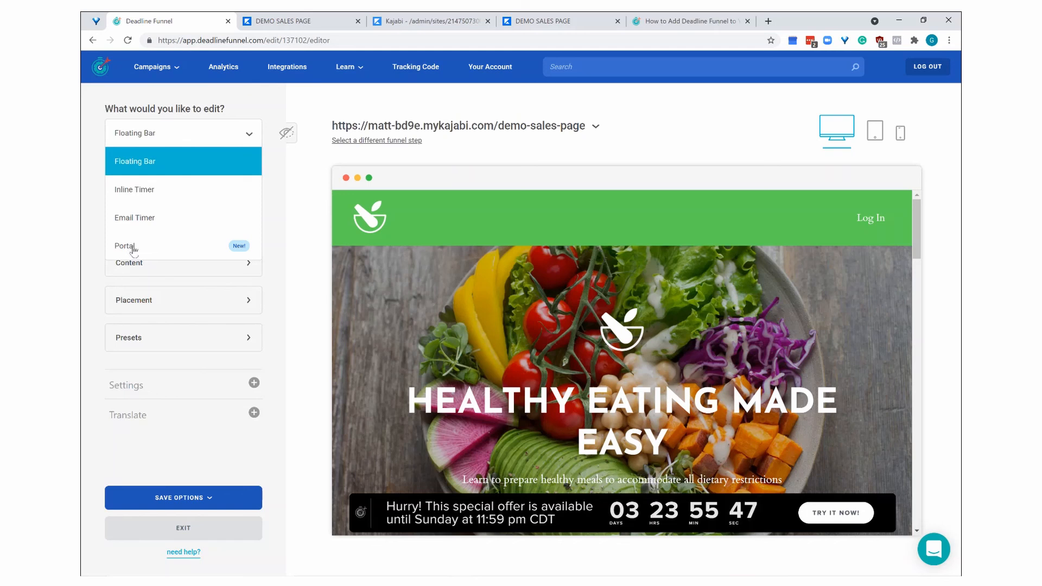
left_click(300, 230)
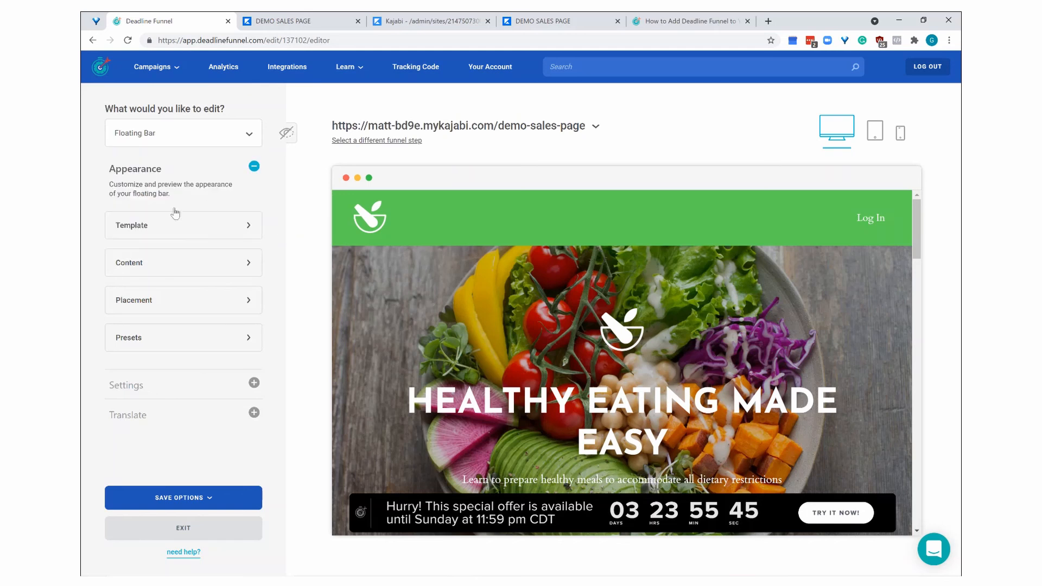
left_click(253, 227)
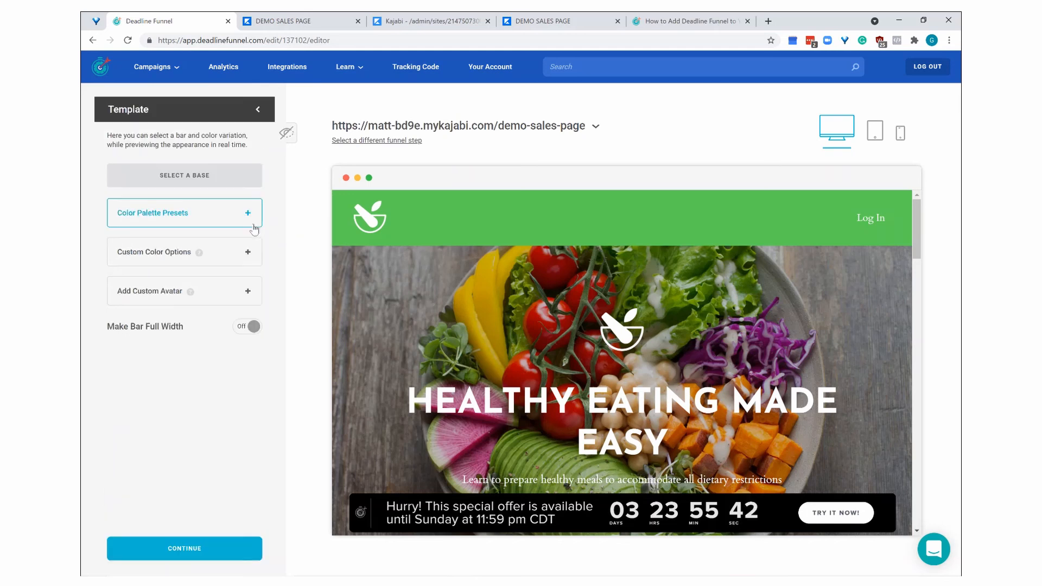
left_click(184, 548)
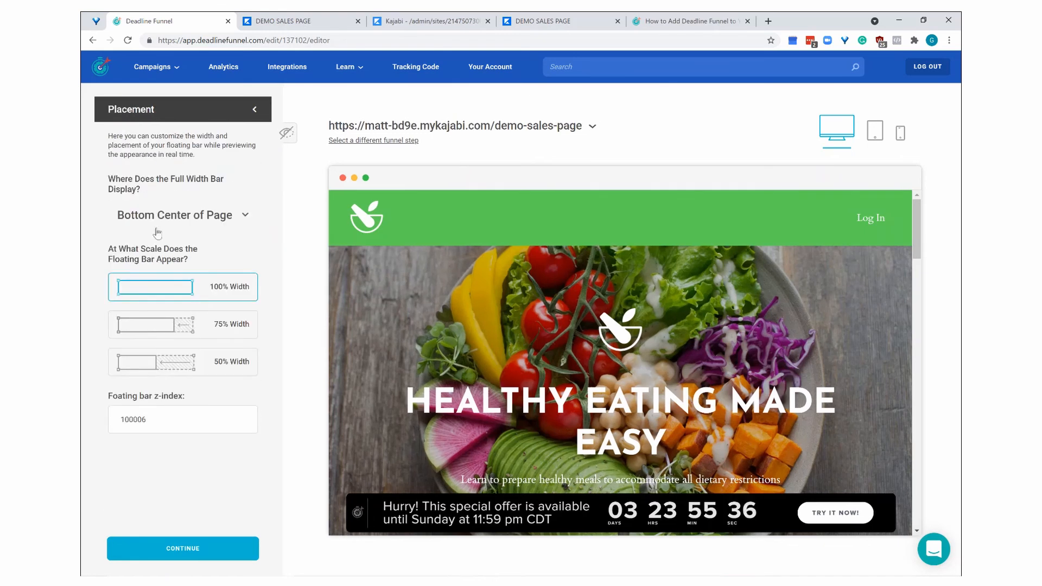
left_click(141, 111)
left_click(156, 263)
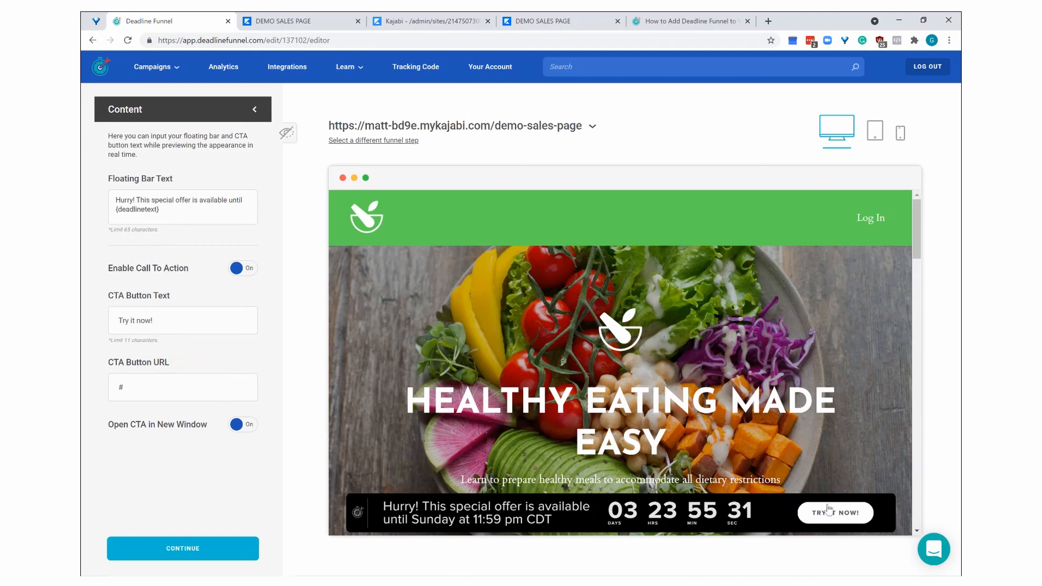
left_click(256, 109)
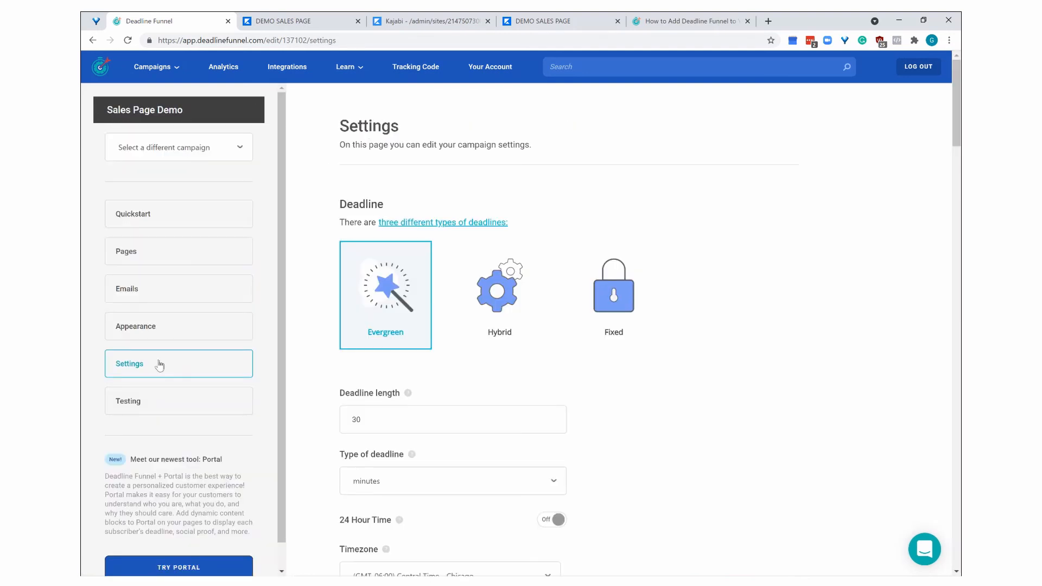
Step: Review the deadline length, type, timezone and format options in the campaign's settings
scroll(680, 305, "down", 3)
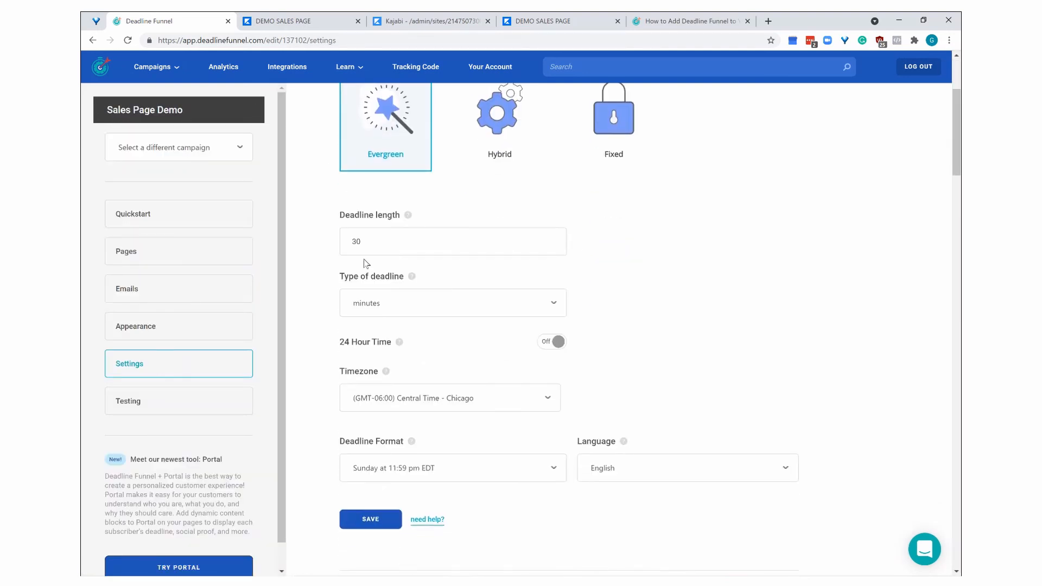